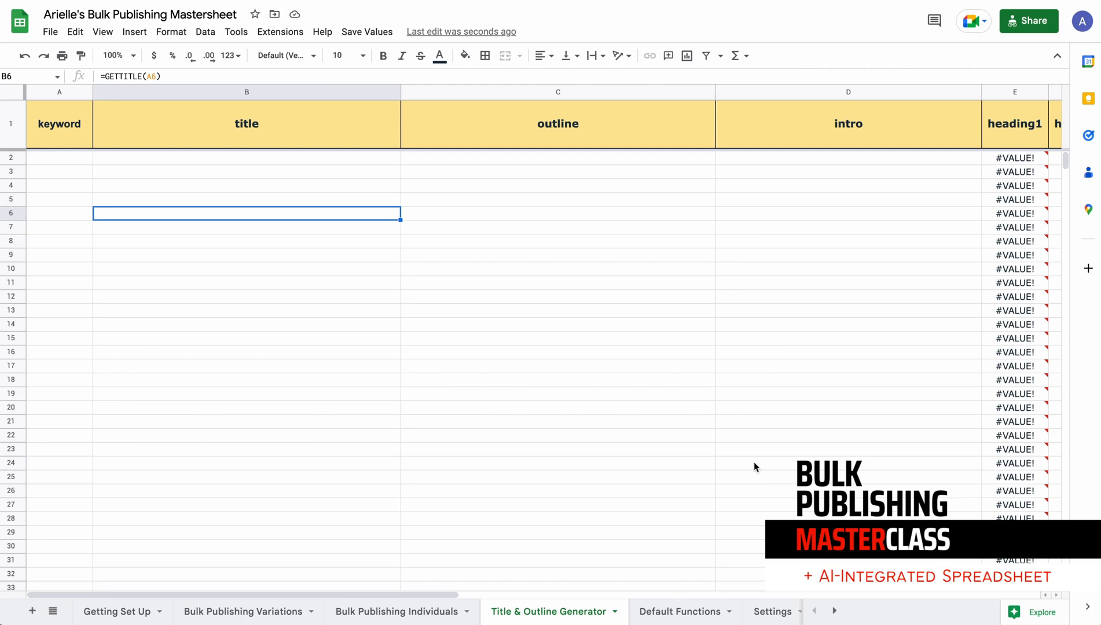
Examine the column headers on the Bulk Publishing Variations sheet and return to the Title & Outline Generator sheet
{"action": "left_click", "coordinate": [373, 160]}
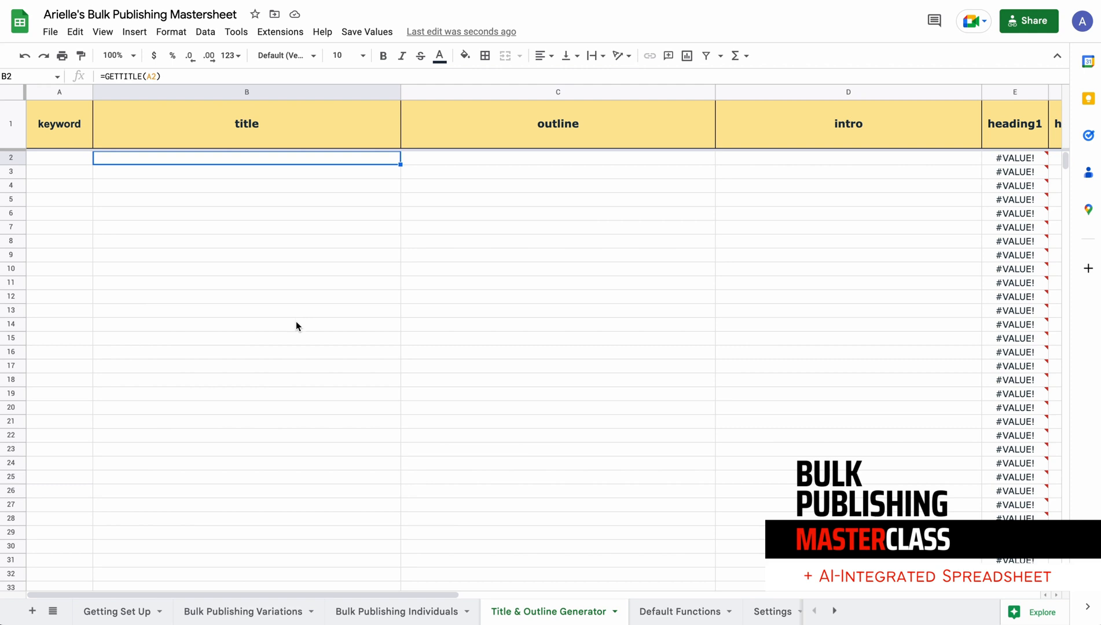
{"action": "left_click", "coordinate": [259, 615]}
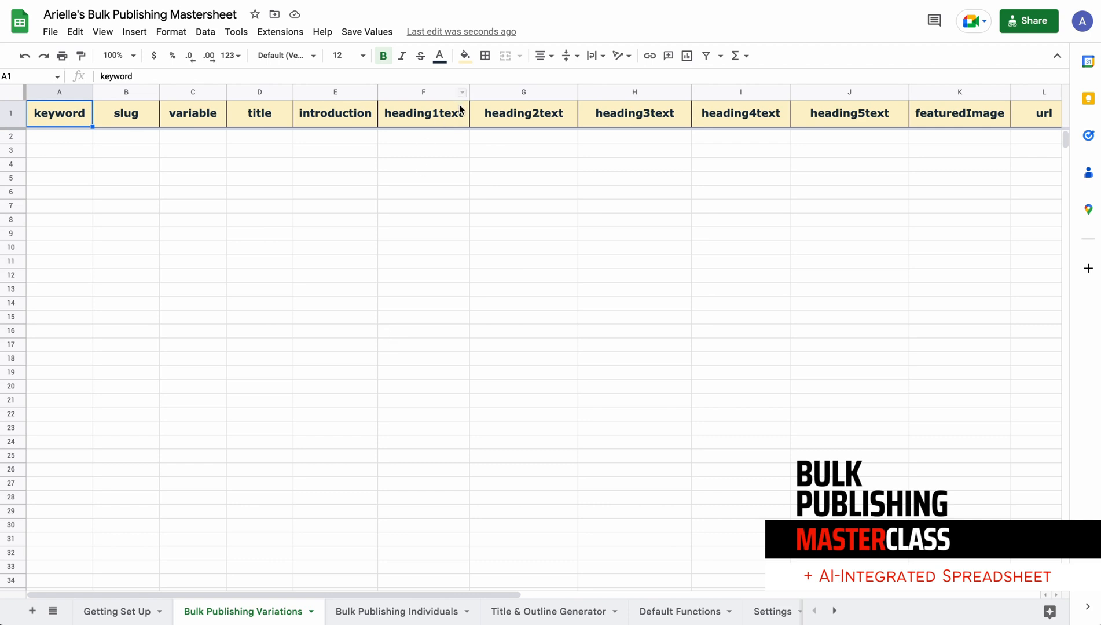
{"action": "left_click", "coordinate": [515, 120]}
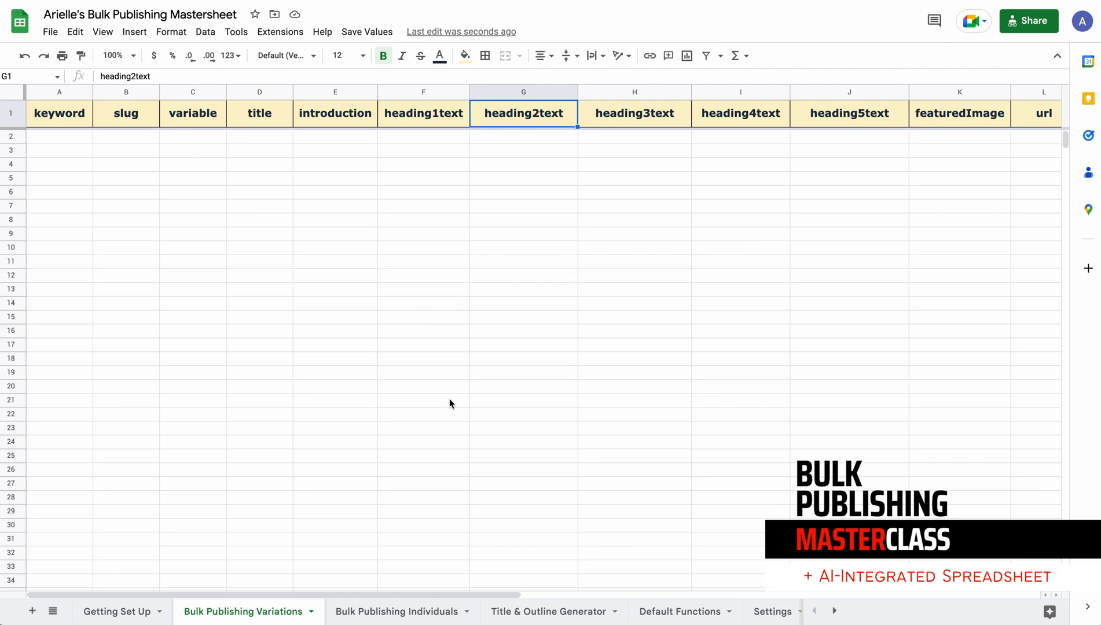
{"action": "left_click", "coordinate": [541, 611]}
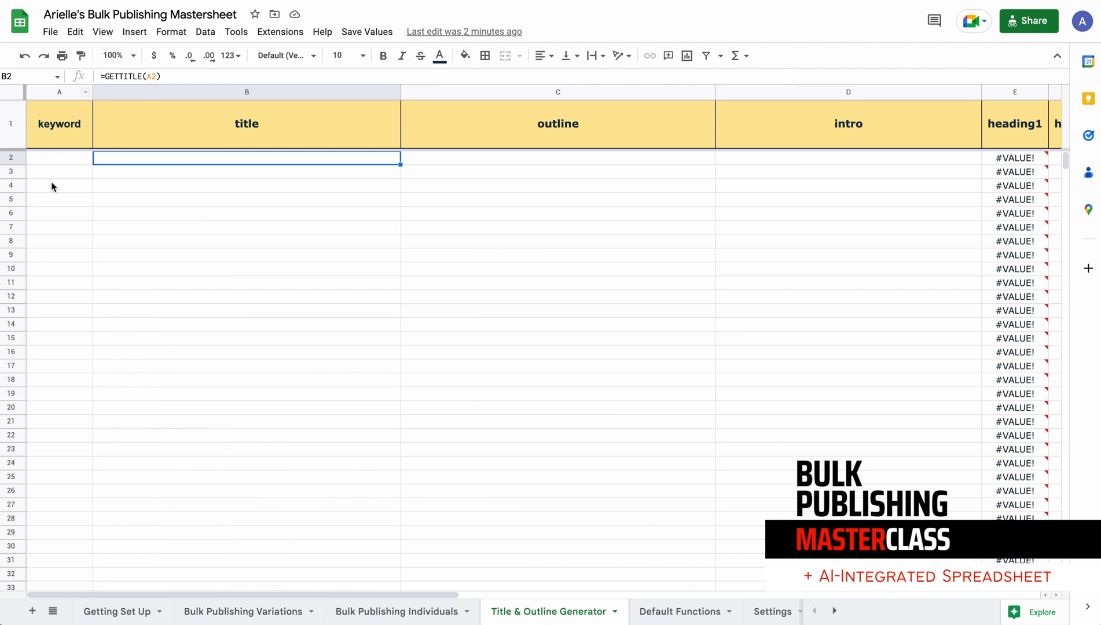
Inspect the keyword input cell A2 and the formulas that fill the title, outline and intro columns
{"action": "left_click", "coordinate": [175, 171]}
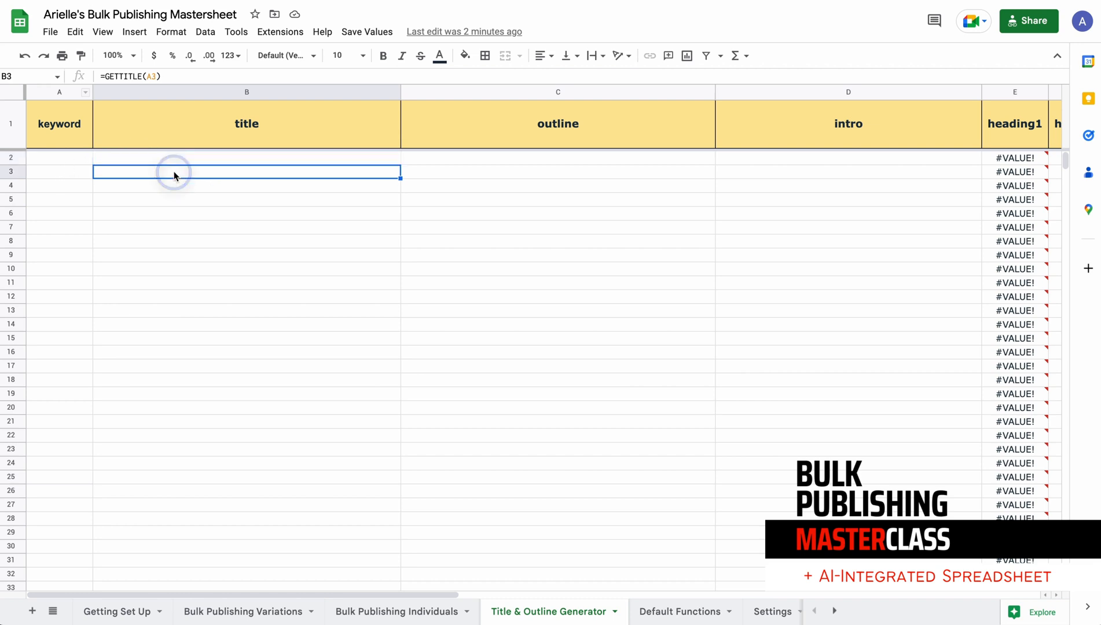
{"action": "left_click", "coordinate": [450, 162]}
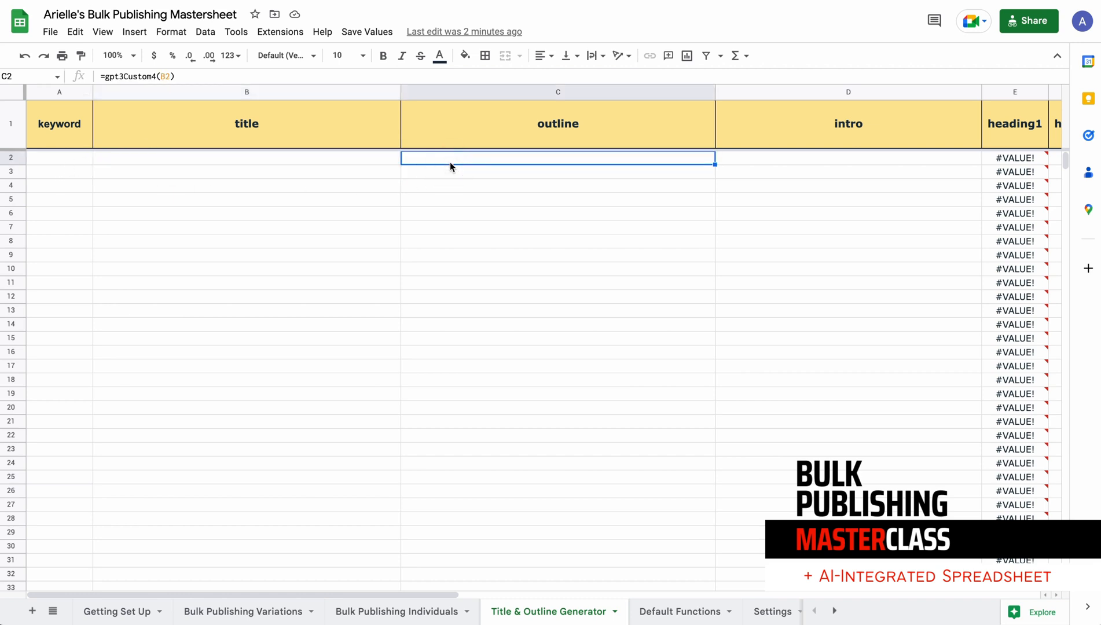
{"action": "left_click", "coordinate": [42, 162]}
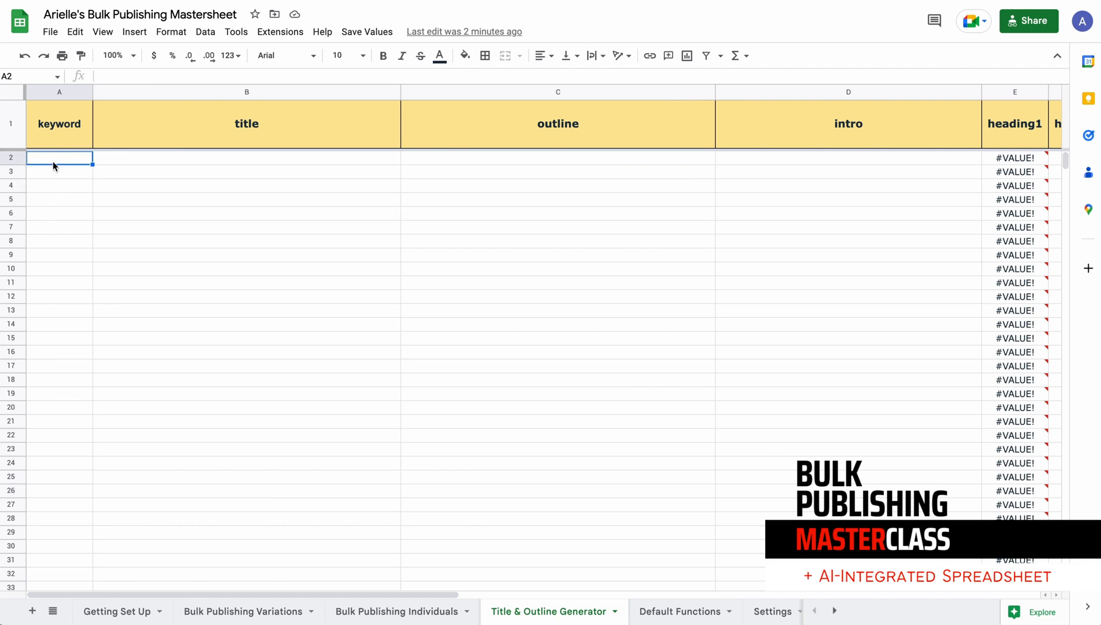
{"action": "left_click", "coordinate": [45, 164]}
{"action": "left_click", "coordinate": [327, 217]}
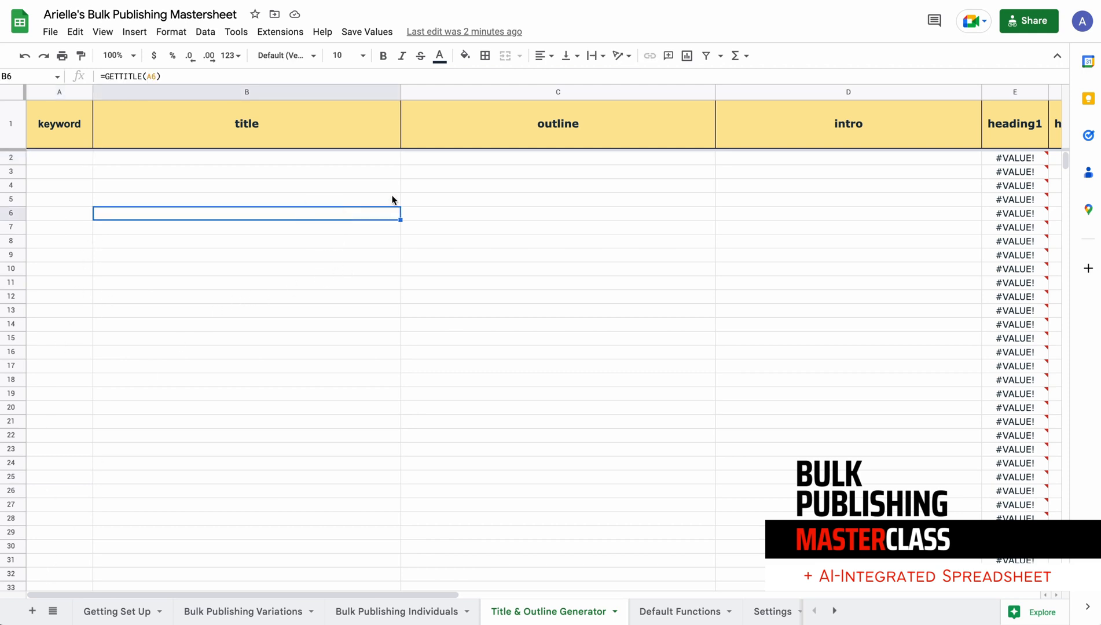
{"action": "left_click", "coordinate": [522, 177]}
{"action": "left_click", "coordinate": [68, 161]}
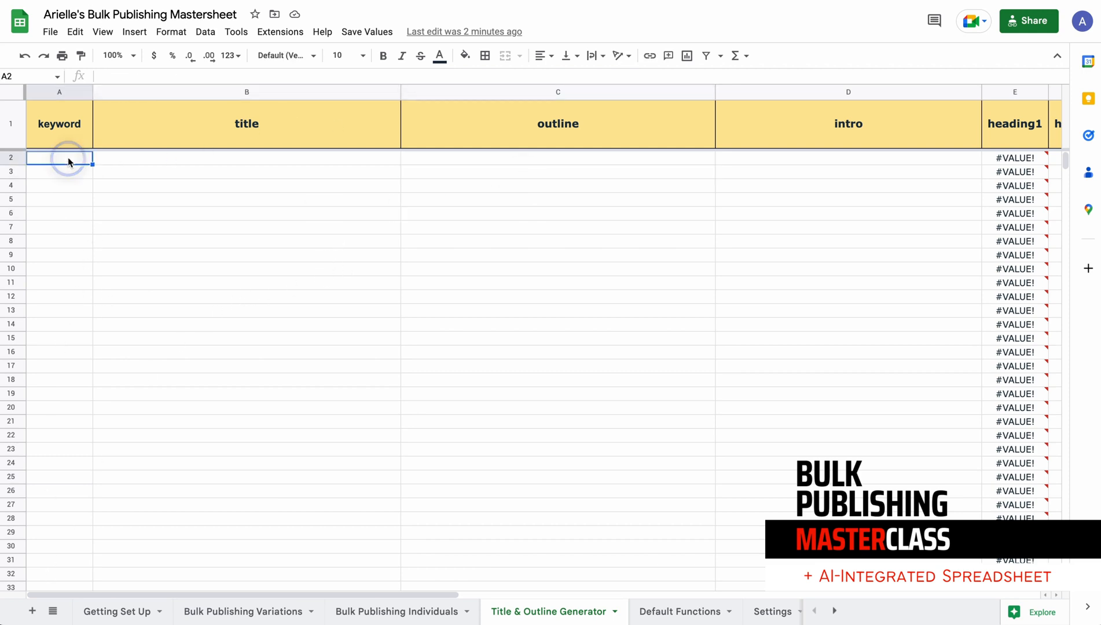
{"action": "left_click", "coordinate": [248, 158]}
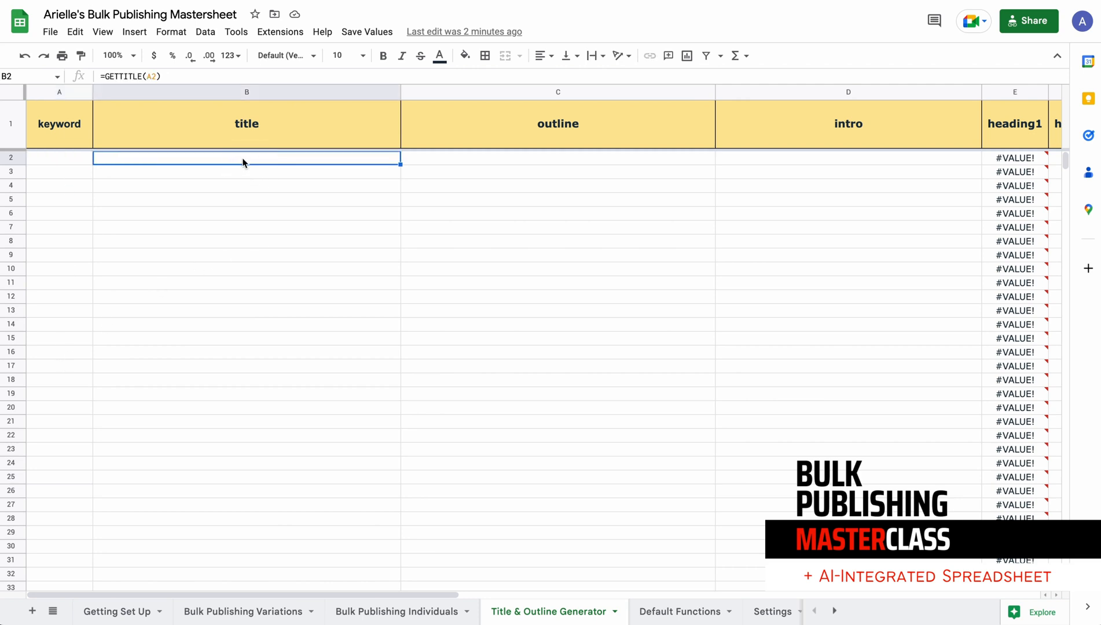
{"action": "left_click", "coordinate": [458, 160]}
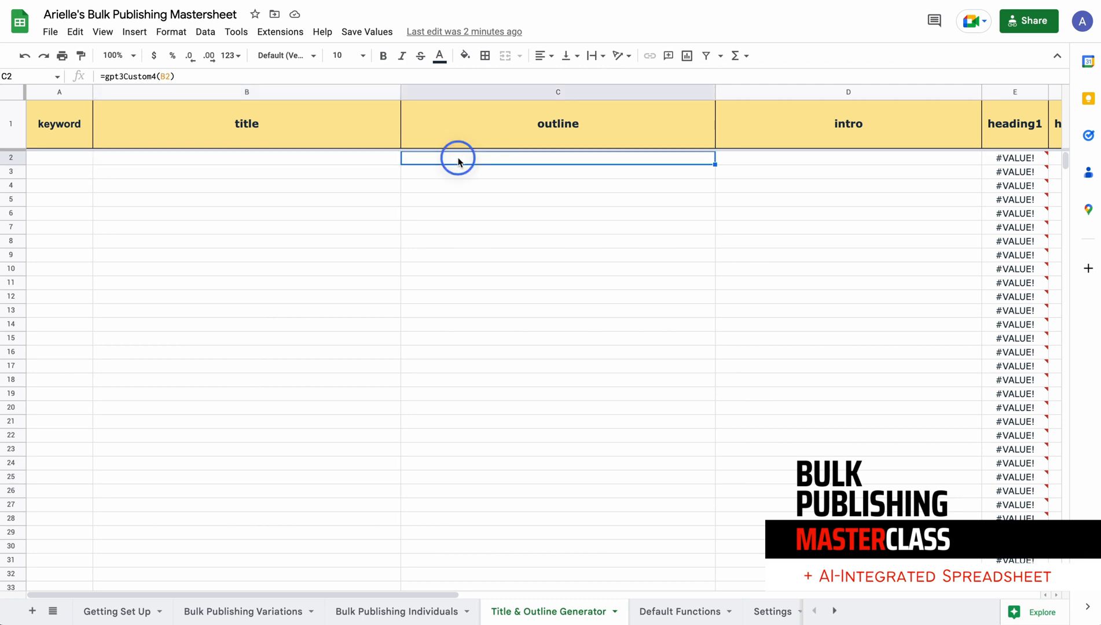
{"action": "left_click", "coordinate": [765, 158]}
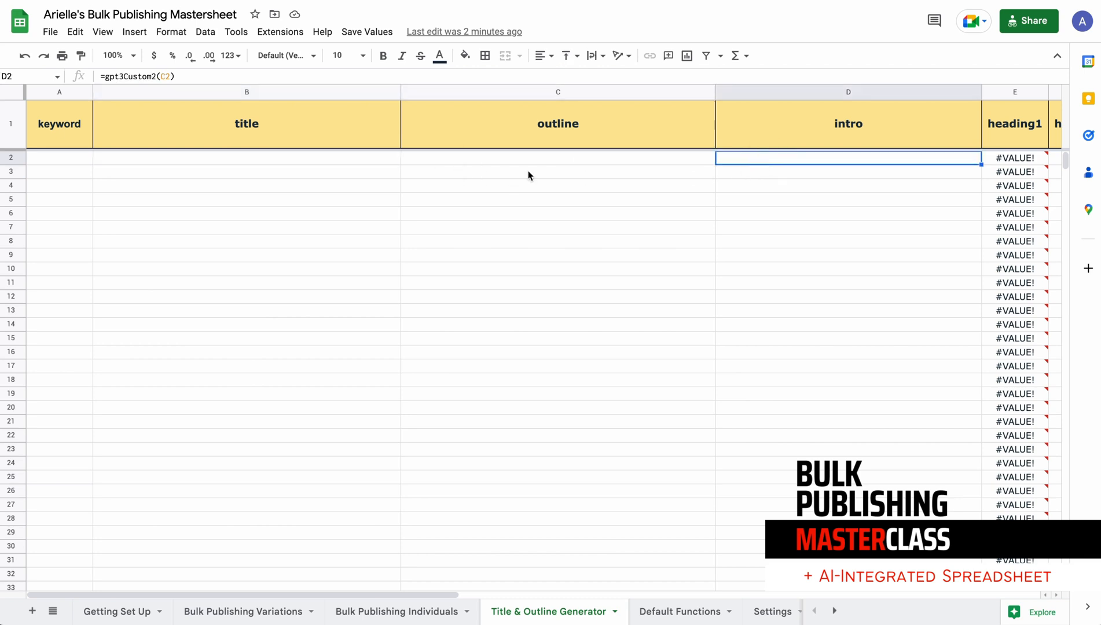
{"action": "left_click", "coordinate": [114, 160]}
{"action": "left_click", "coordinate": [76, 160]}
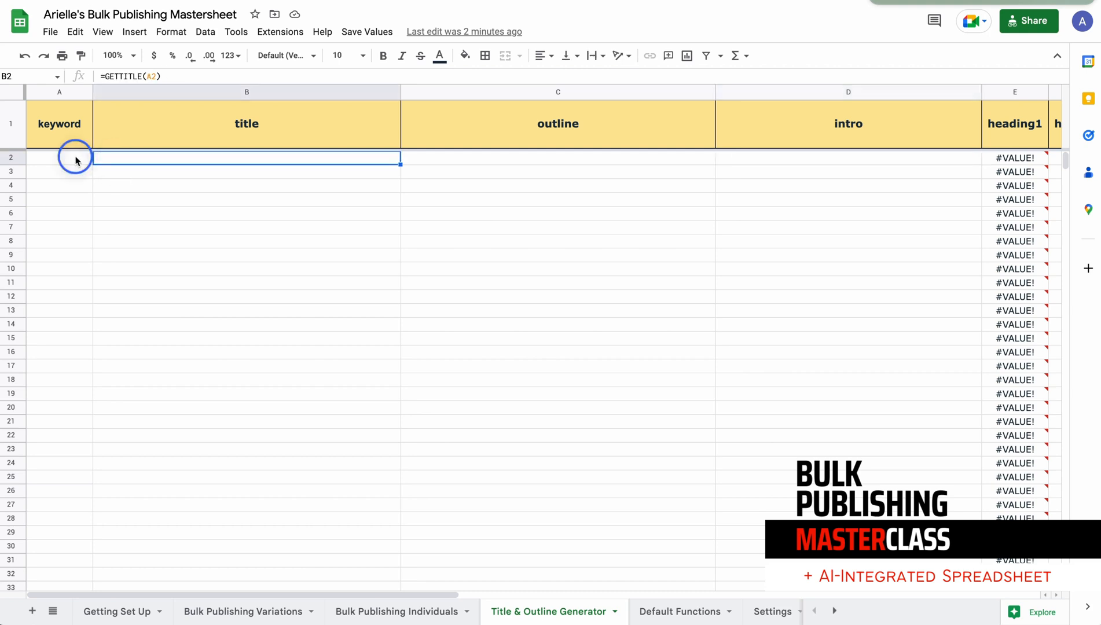
{"action": "left_click", "coordinate": [474, 164]}
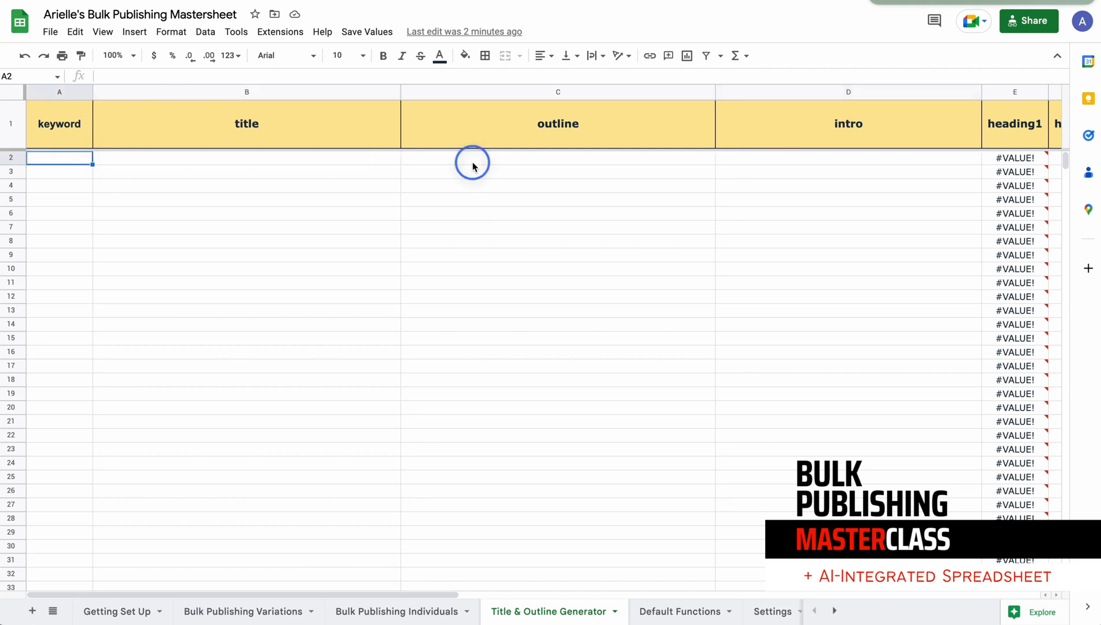
{"action": "left_click", "coordinate": [365, 162]}
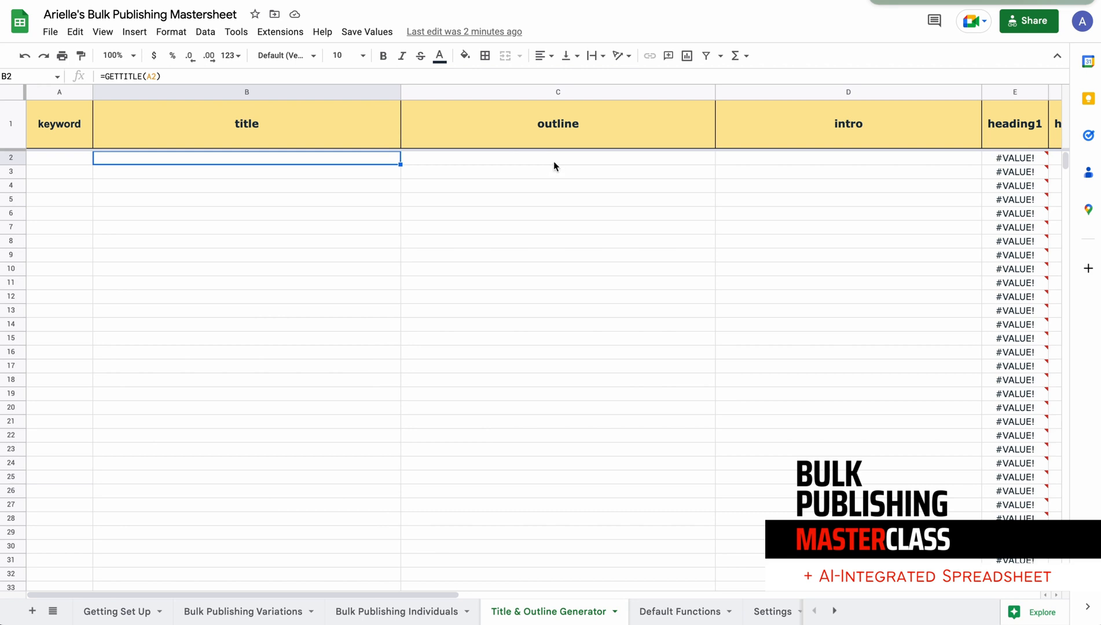
{"action": "left_click", "coordinate": [796, 164]}
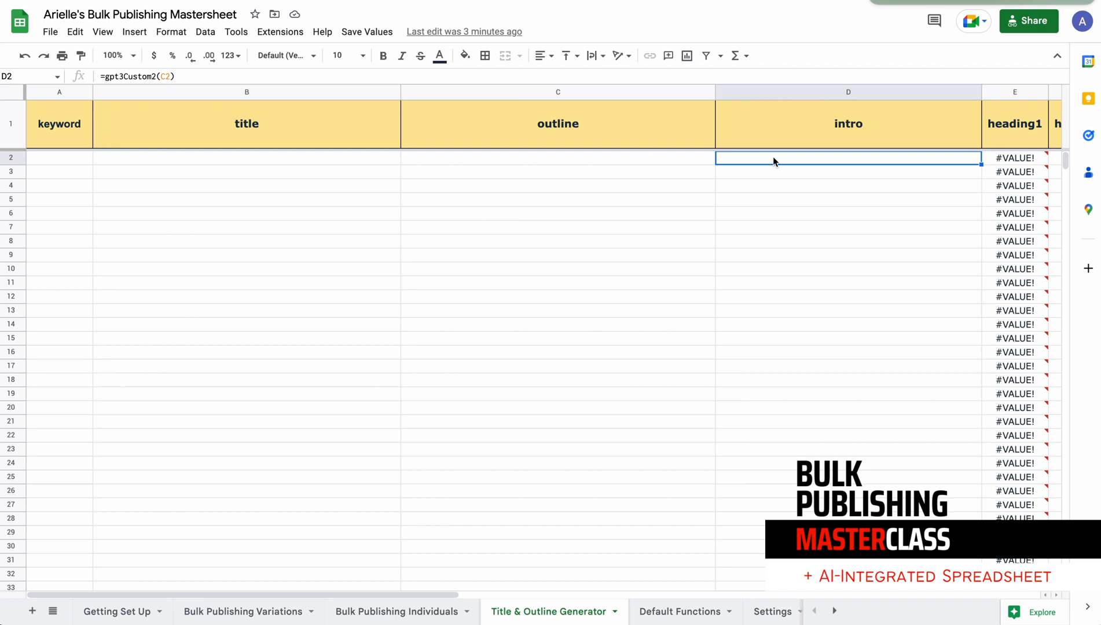
Examine how the outline in C2 feeds the heading1 to heading7 columns, including the error note on E2
{"action": "scroll", "coordinate": [801, 171], "scroll_direction": "right", "scroll_amount": 5}
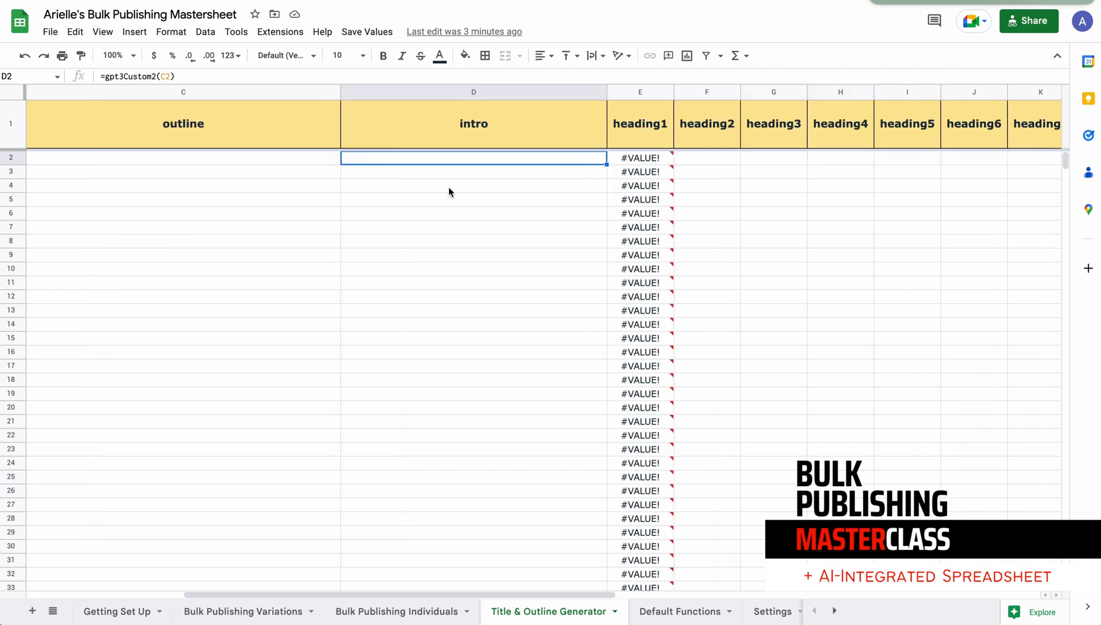
{"action": "left_click", "coordinate": [282, 160]}
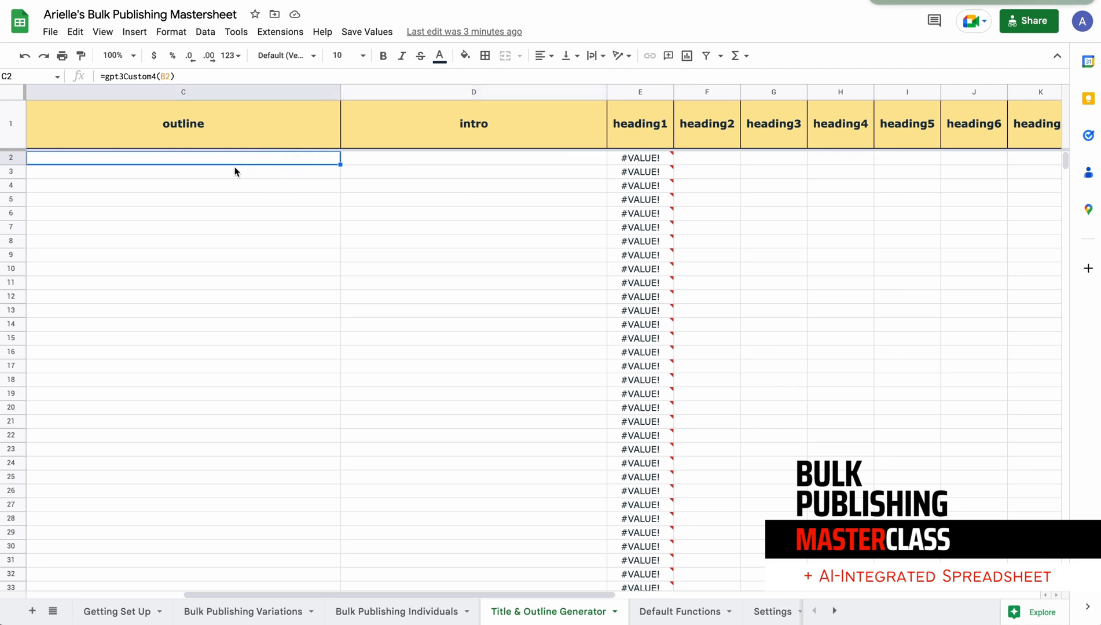
{"action": "left_click", "coordinate": [257, 164]}
{"action": "scroll", "coordinate": [805, 160], "scroll_direction": "right", "scroll_amount": 2}
{"action": "scroll", "coordinate": [523, 155], "scroll_direction": "left", "scroll_amount": 3}
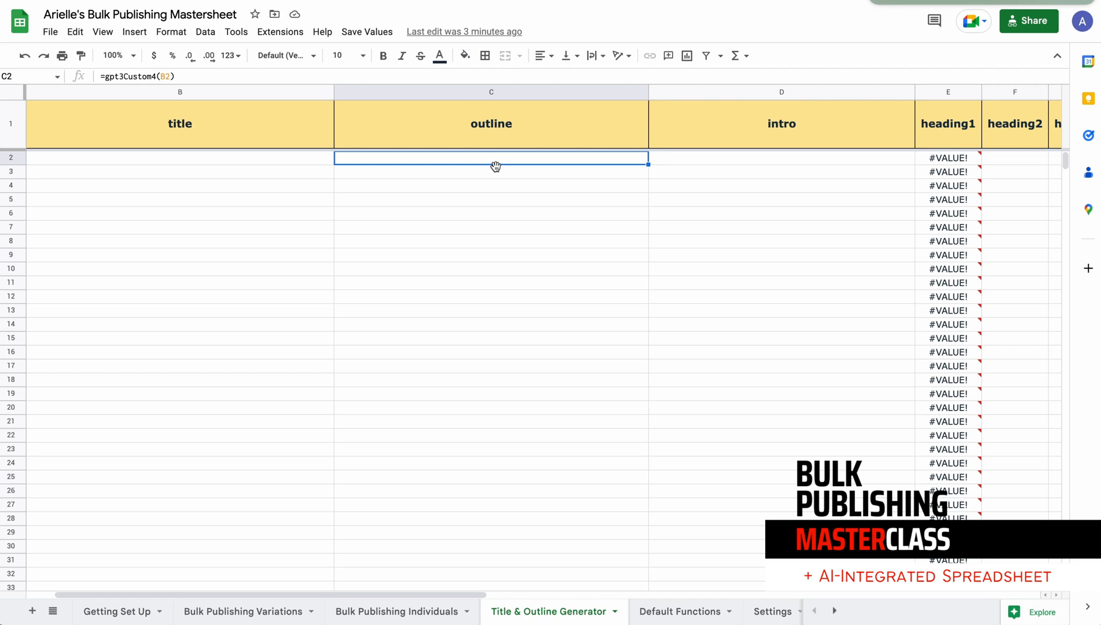
{"action": "scroll", "coordinate": [590, 177], "scroll_direction": "right", "scroll_amount": 10}
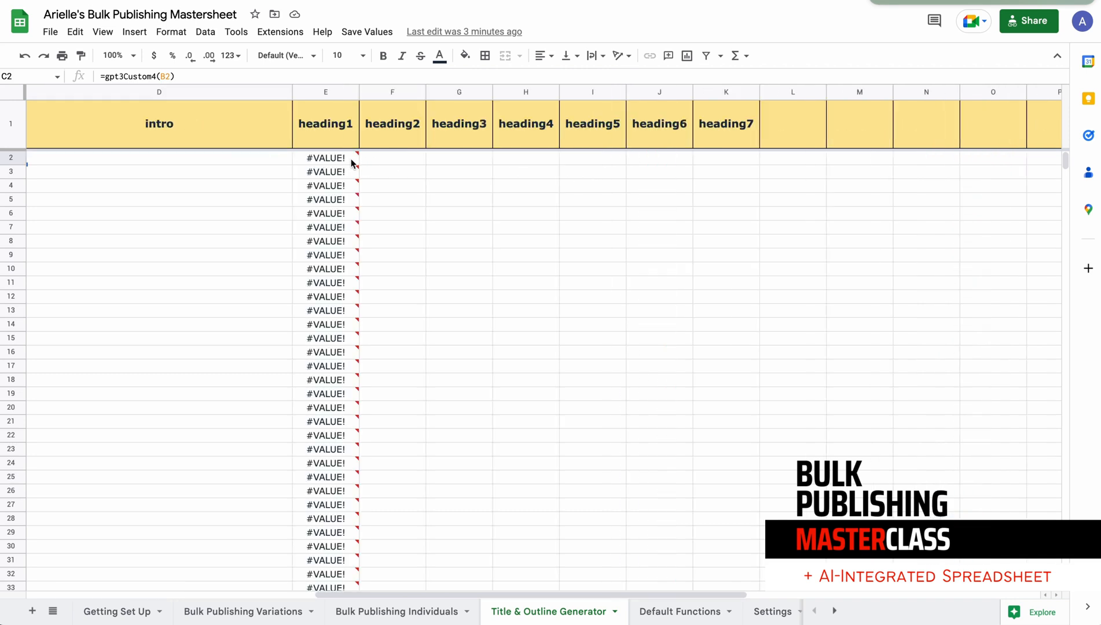
{"action": "mouse_move", "coordinate": [341, 160]}
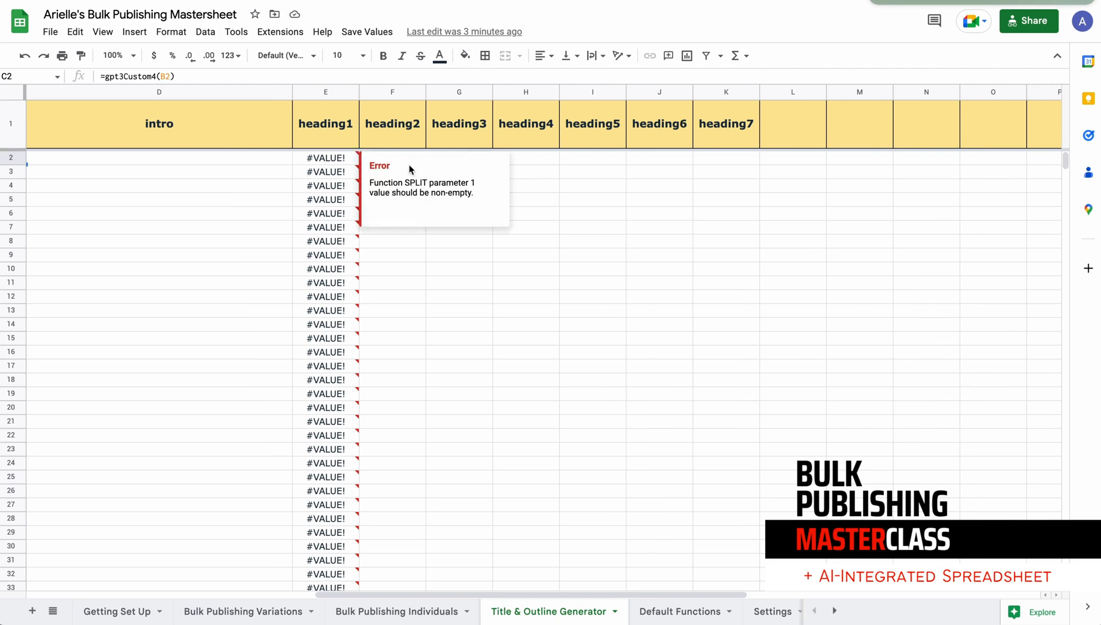
{"action": "left_click", "coordinate": [565, 172]}
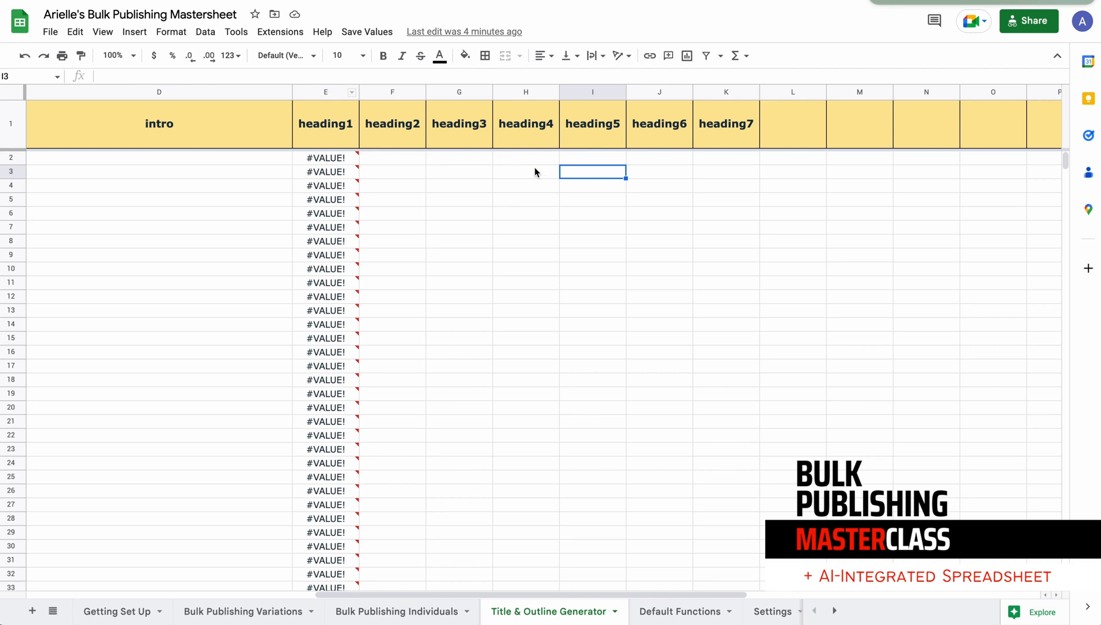
{"action": "scroll", "coordinate": [202, 214], "scroll_direction": "left", "scroll_amount": 5}
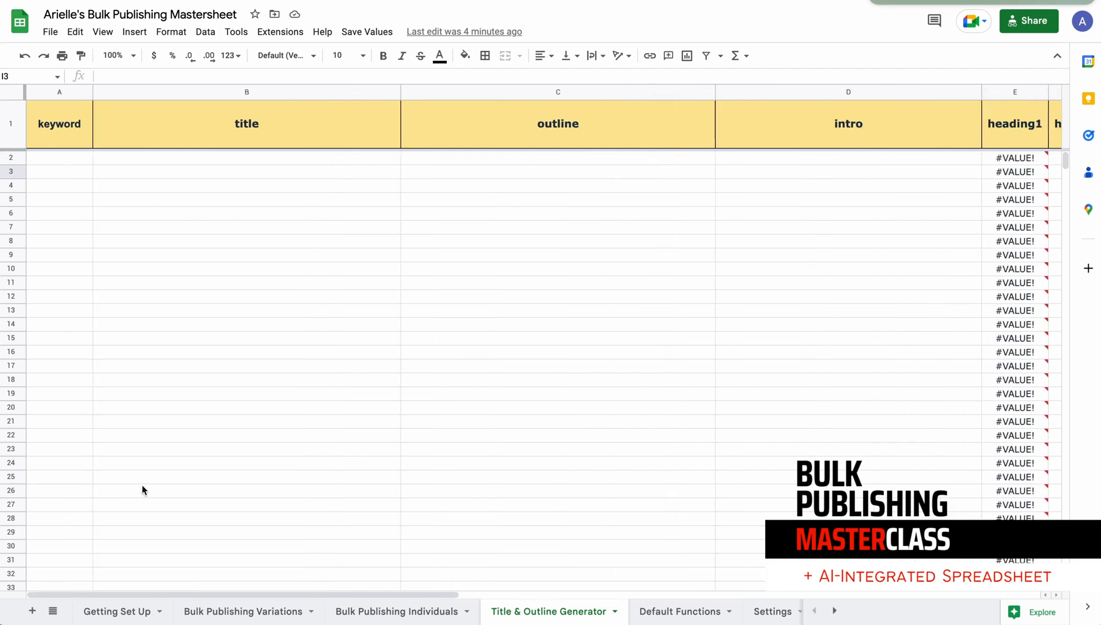
{"action": "scroll", "coordinate": [337, 422], "scroll_direction": "right", "scroll_amount": 3}
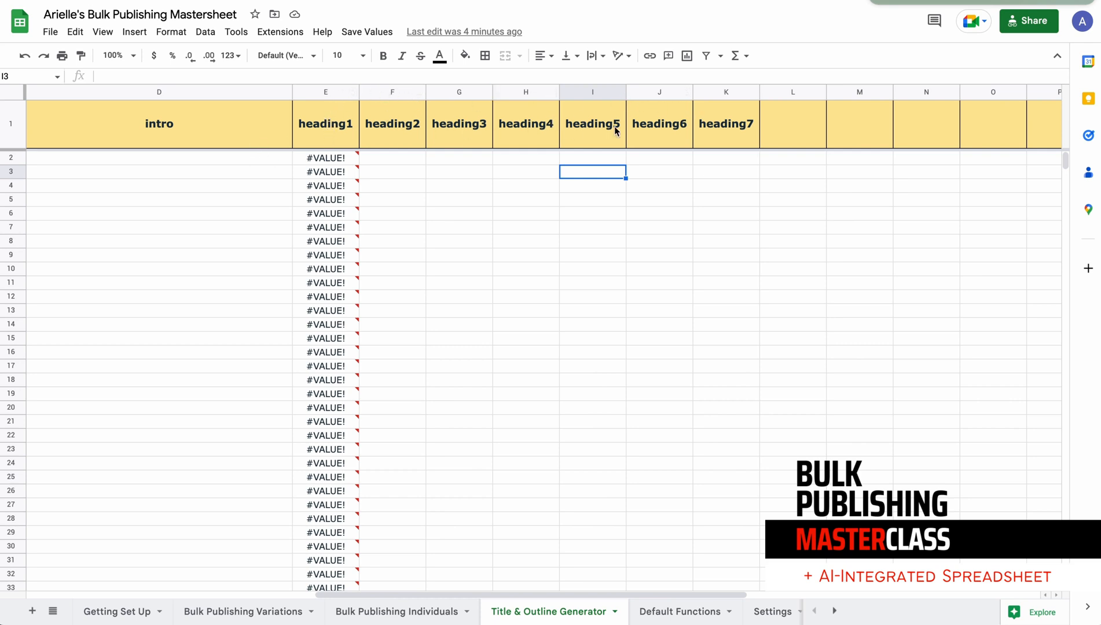
Review the Save Values options for turning formulas into text and inspect the heading1 to heading4 columns
{"action": "left_click", "coordinate": [355, 33]}
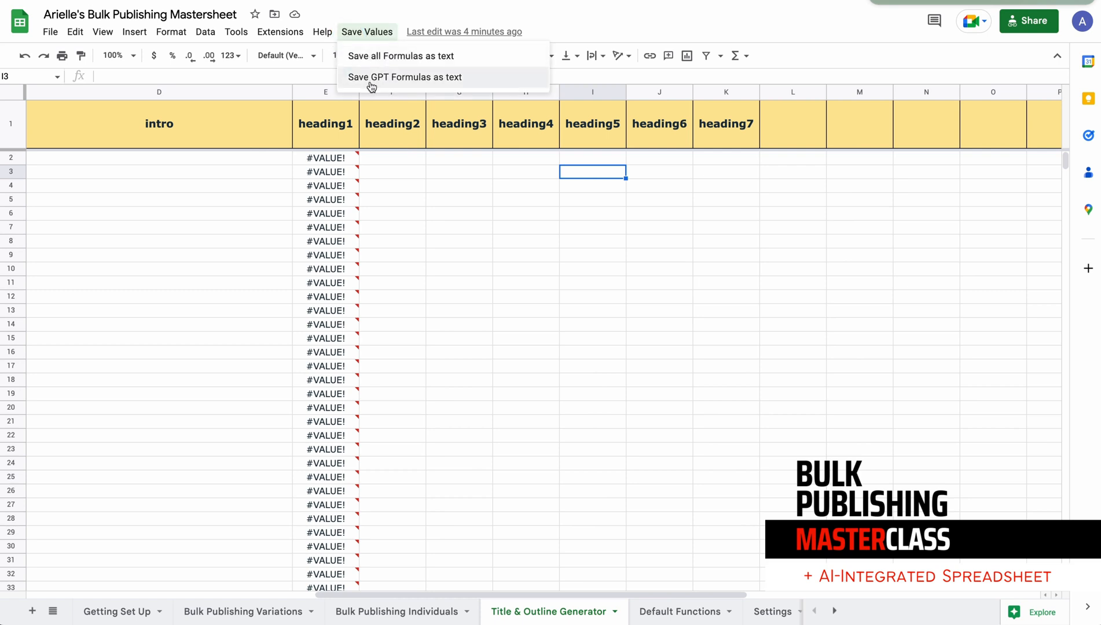
{"action": "left_click", "coordinate": [370, 186]}
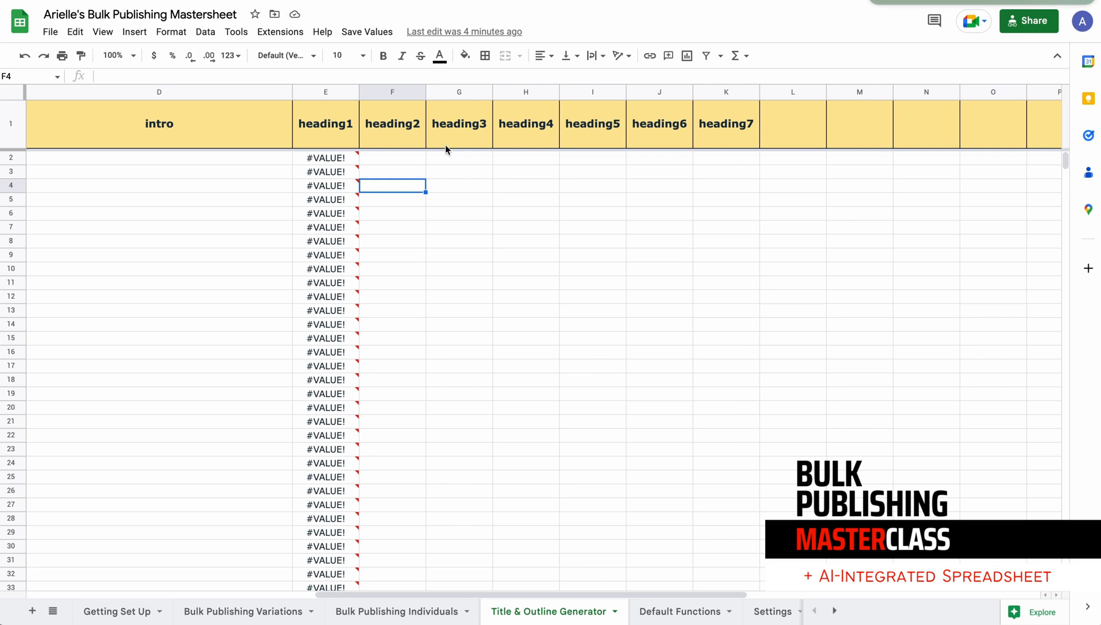
{"action": "mouse_move", "coordinate": [346, 158]}
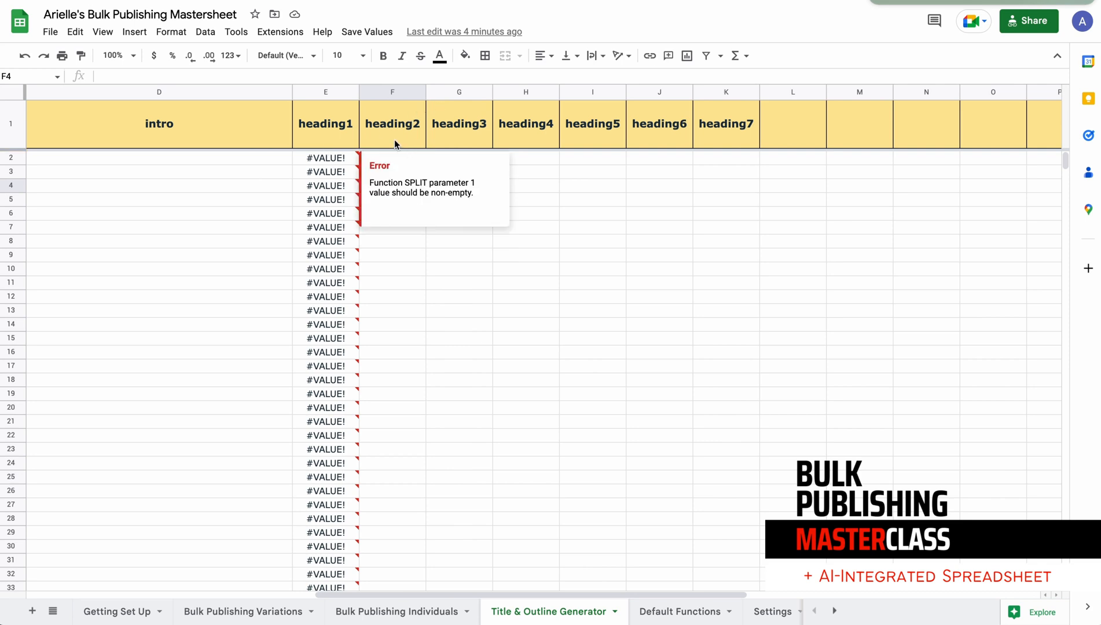
{"action": "left_click", "coordinate": [347, 93]}
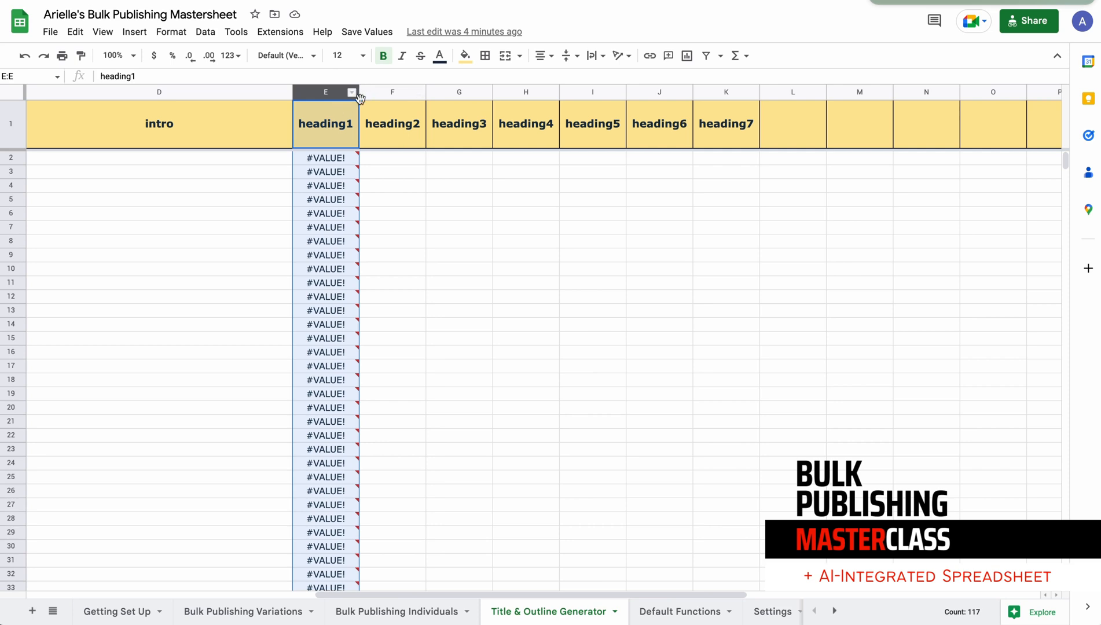
{"action": "left_click", "coordinate": [412, 94]}
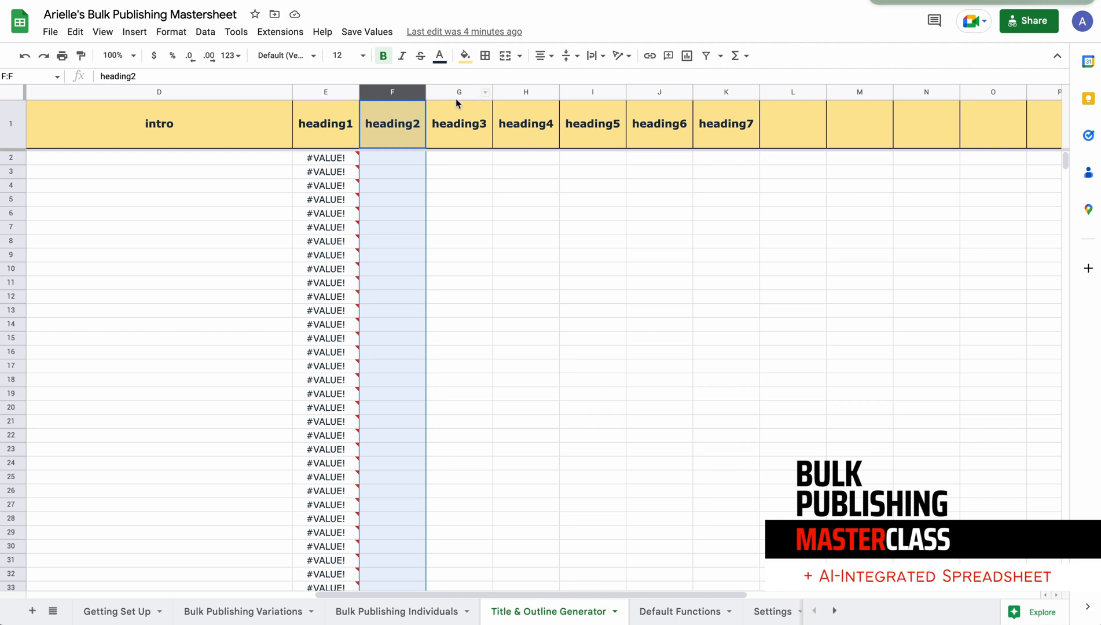
{"action": "left_click", "coordinate": [456, 102]}
{"action": "left_click", "coordinate": [521, 104]}
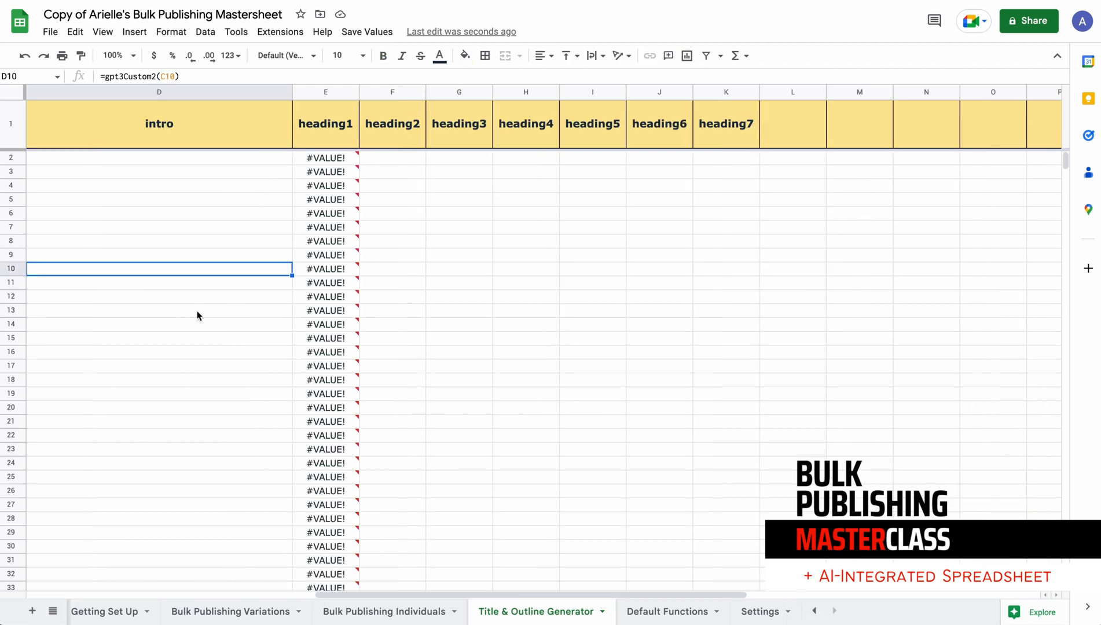
Examine the prefilled formulas in the title, outline and intro columns of the copied mastersheet
{"action": "scroll", "coordinate": [197, 316], "scroll_direction": "left", "scroll_amount": 2}
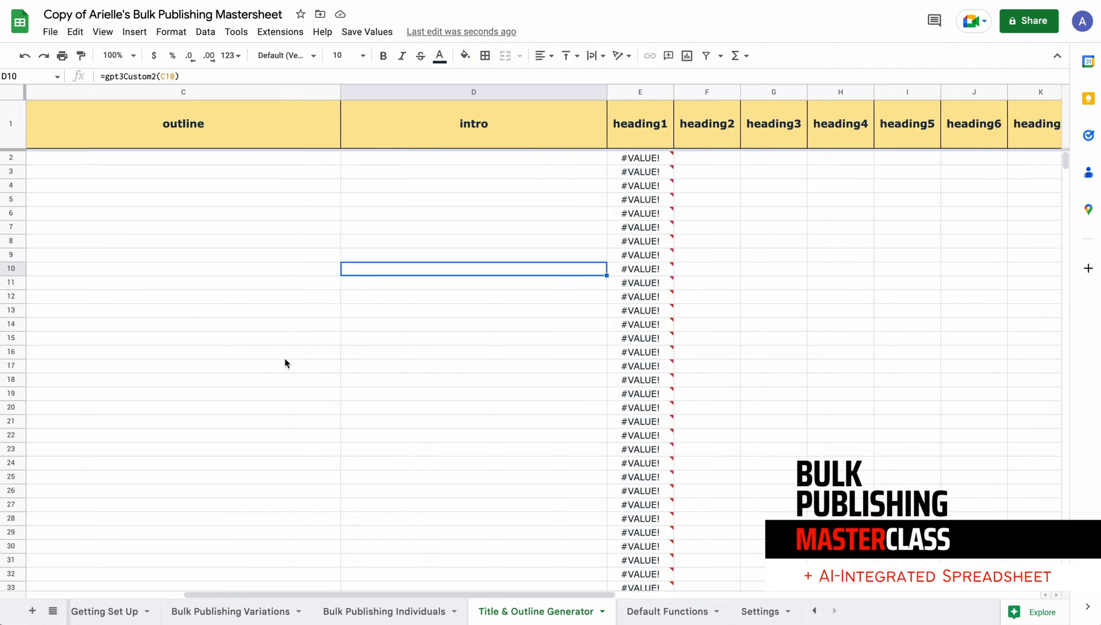
{"action": "scroll", "coordinate": [285, 363], "scroll_direction": "left", "scroll_amount": 2}
{"action": "scroll", "coordinate": [285, 364], "scroll_direction": "left", "scroll_amount": 2}
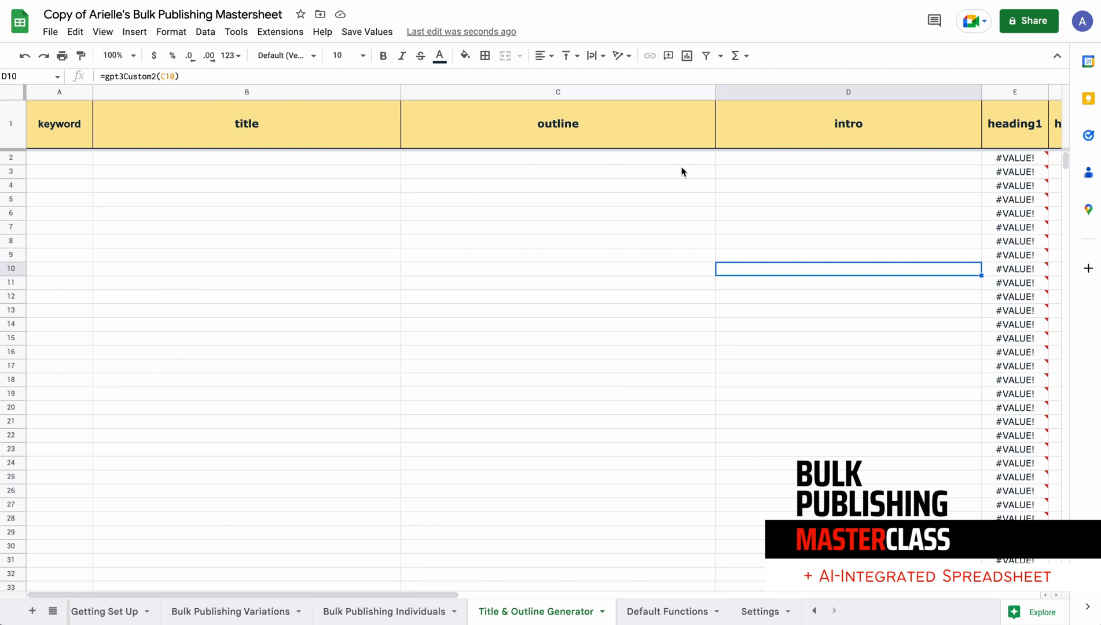
{"action": "left_click", "coordinate": [787, 158]}
{"action": "left_click_drag", "start_coordinate": [185, 172], "coordinate": [809, 412]}
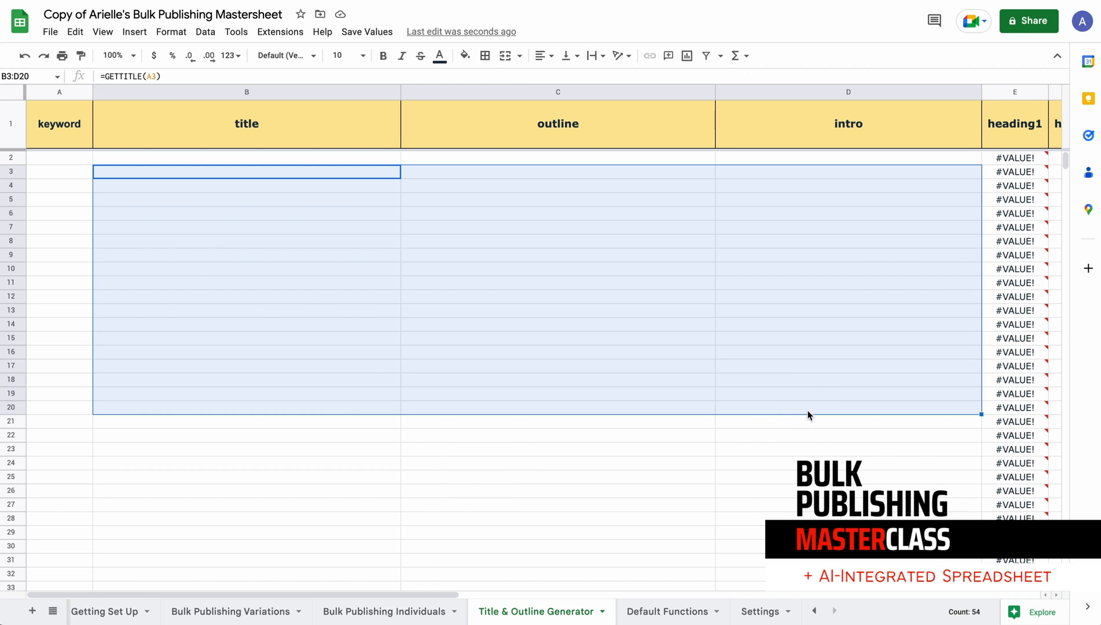
{"action": "left_click", "coordinate": [811, 434]}
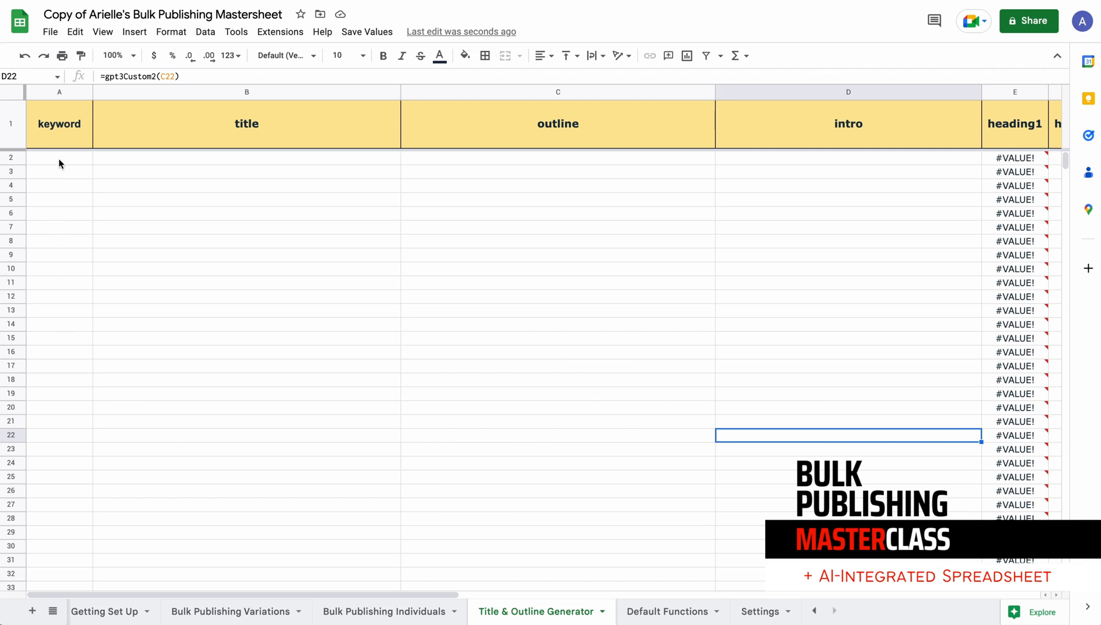
{"action": "left_click_drag", "start_coordinate": [95, 160], "coordinate": [637, 361]}
{"action": "left_click", "coordinate": [814, 258]}
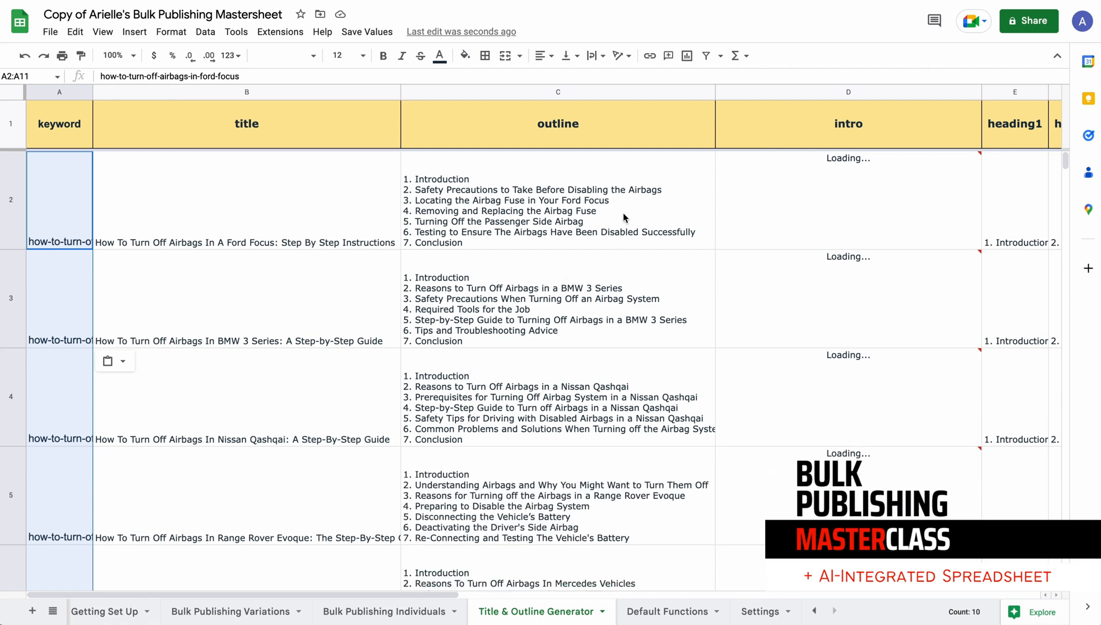
Examine the generated outlines and intros, the row 2 entries in the heading1 to heading7 columns, and the intro formula in D2
{"action": "mouse_move", "coordinate": [785, 214]}
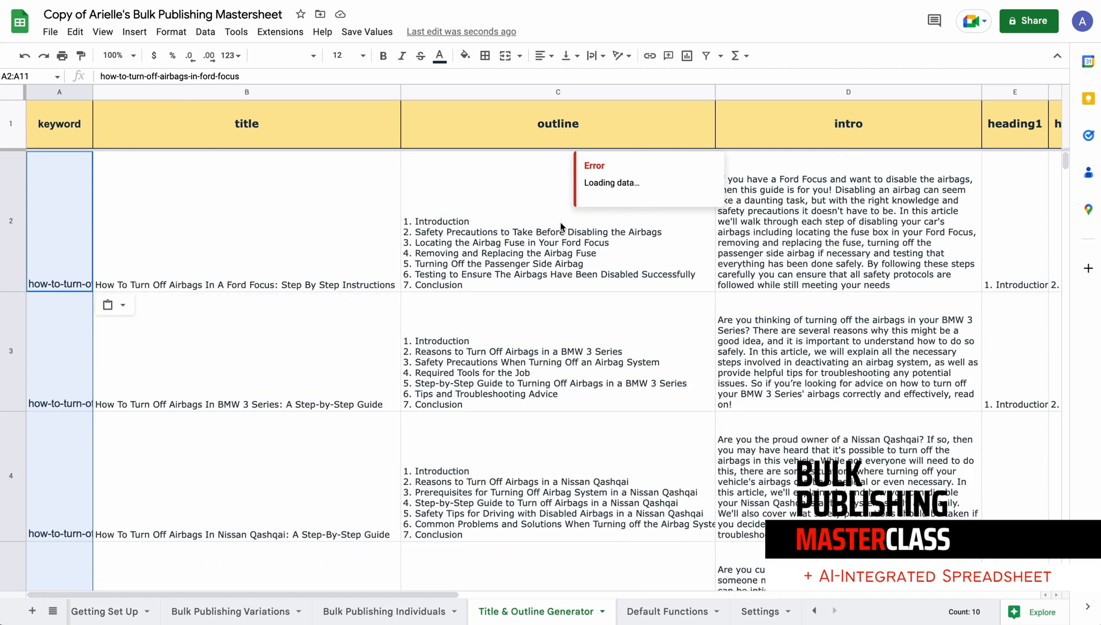
{"action": "scroll", "coordinate": [780, 220], "scroll_direction": "right", "scroll_amount": 10}
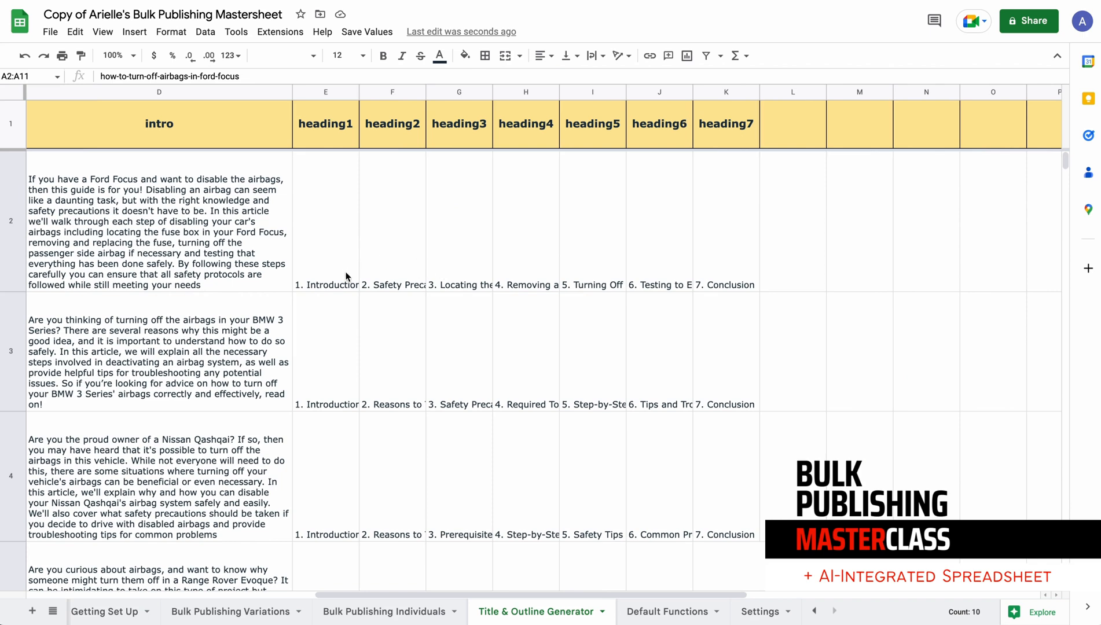
{"action": "scroll", "coordinate": [260, 255], "scroll_direction": "left", "scroll_amount": 5}
{"action": "scroll", "coordinate": [319, 292], "scroll_direction": "left", "scroll_amount": 2}
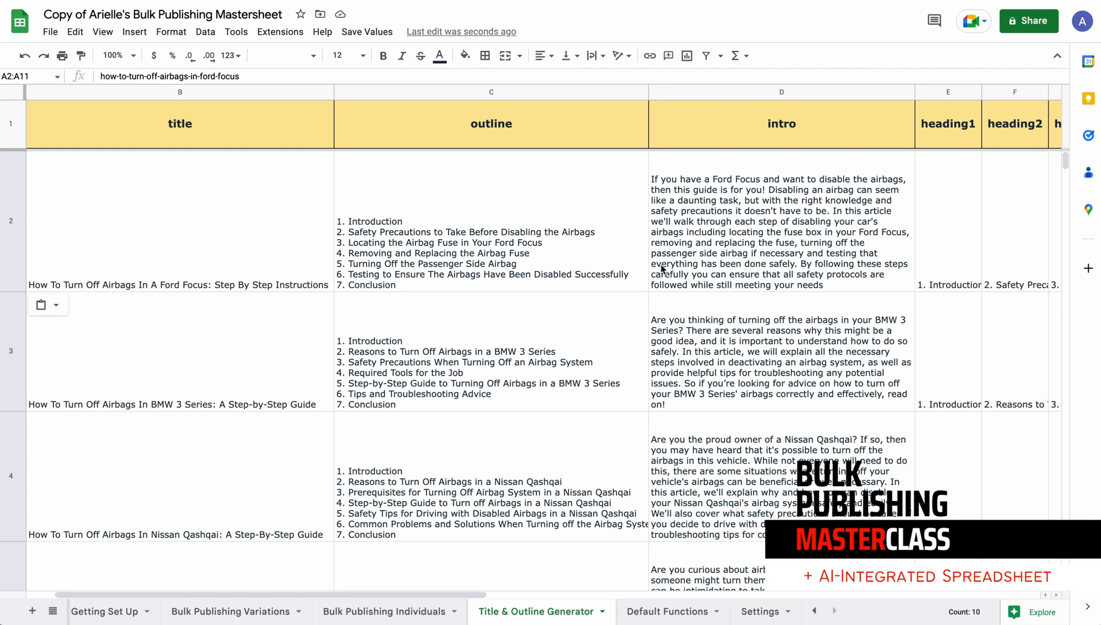
{"action": "scroll", "coordinate": [828, 272], "scroll_direction": "right", "scroll_amount": 2}
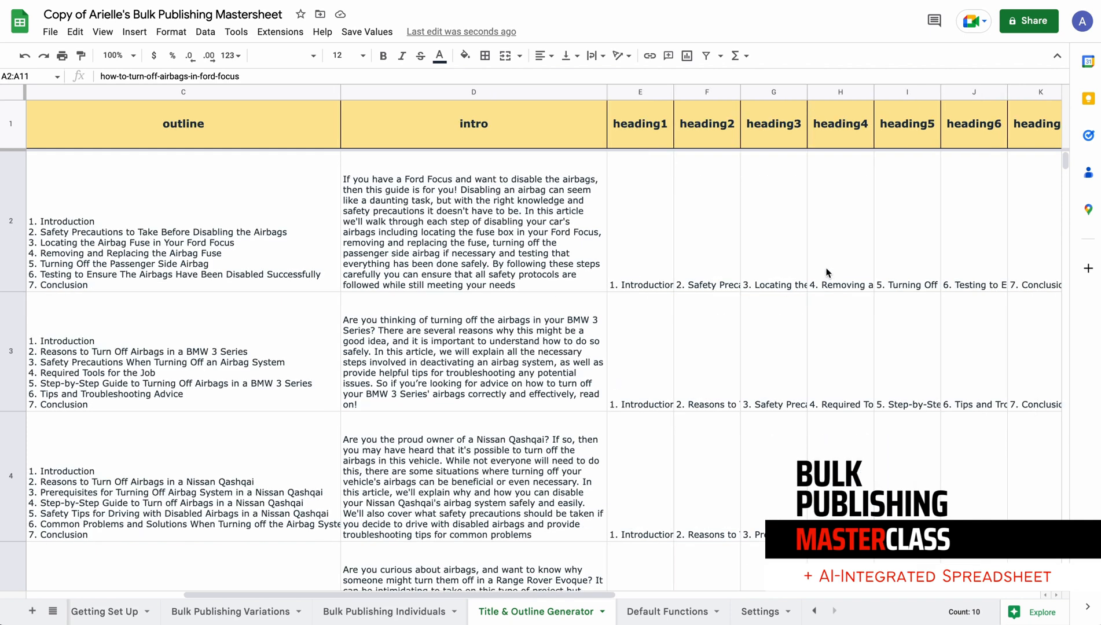
{"action": "scroll", "coordinate": [826, 272], "scroll_direction": "right", "scroll_amount": 2}
{"action": "left_click", "coordinate": [430, 239]}
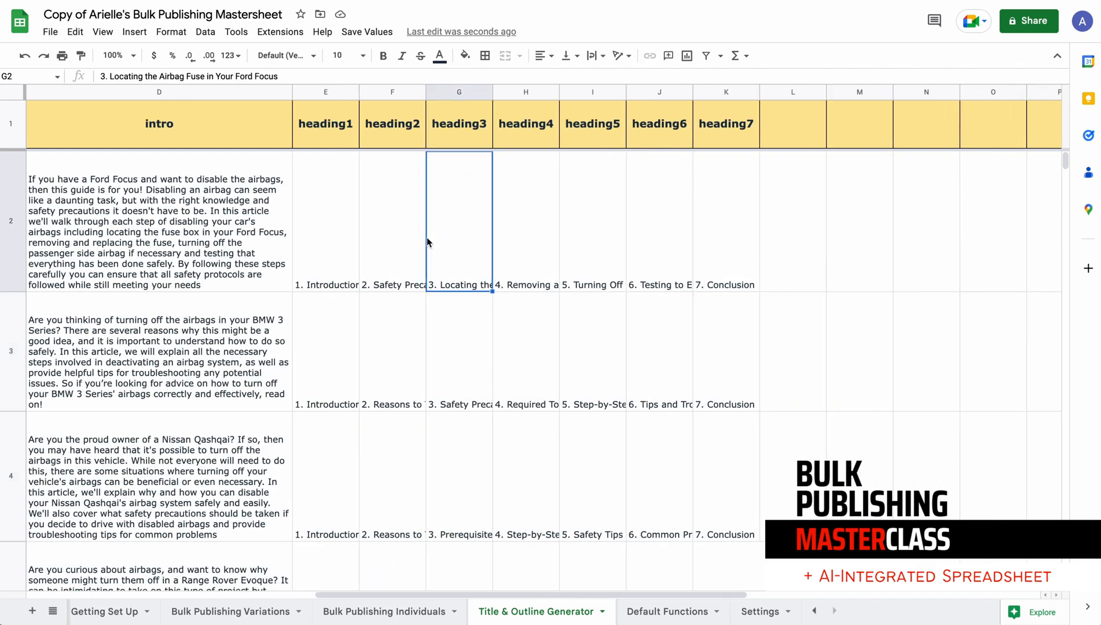
{"action": "left_click", "coordinate": [388, 251]}
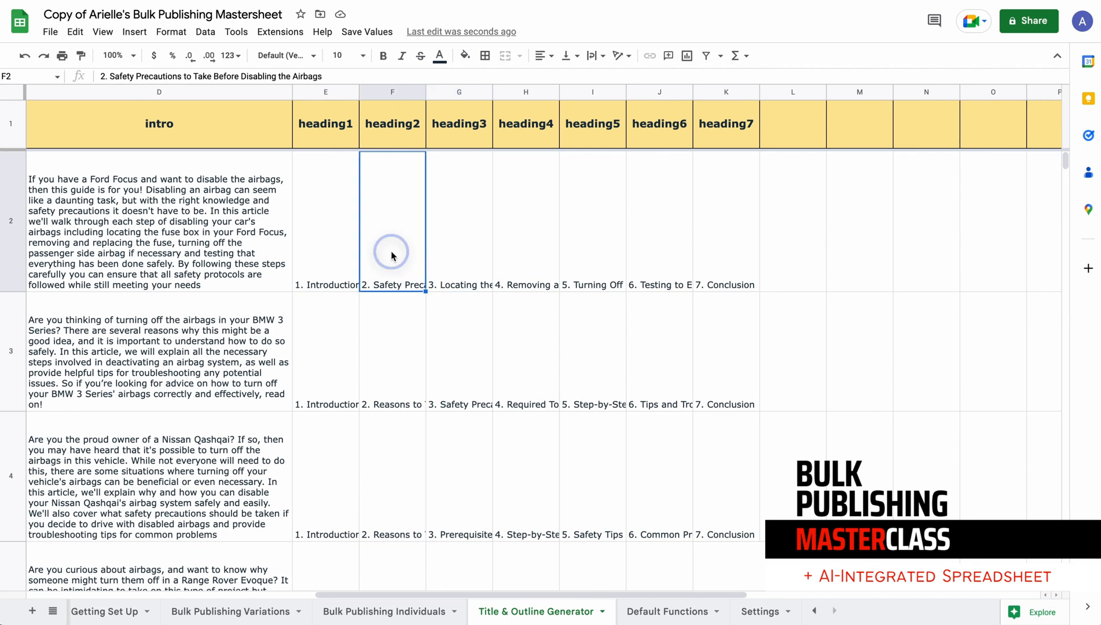
{"action": "left_click", "coordinate": [672, 265]}
{"action": "left_click", "coordinate": [731, 271]}
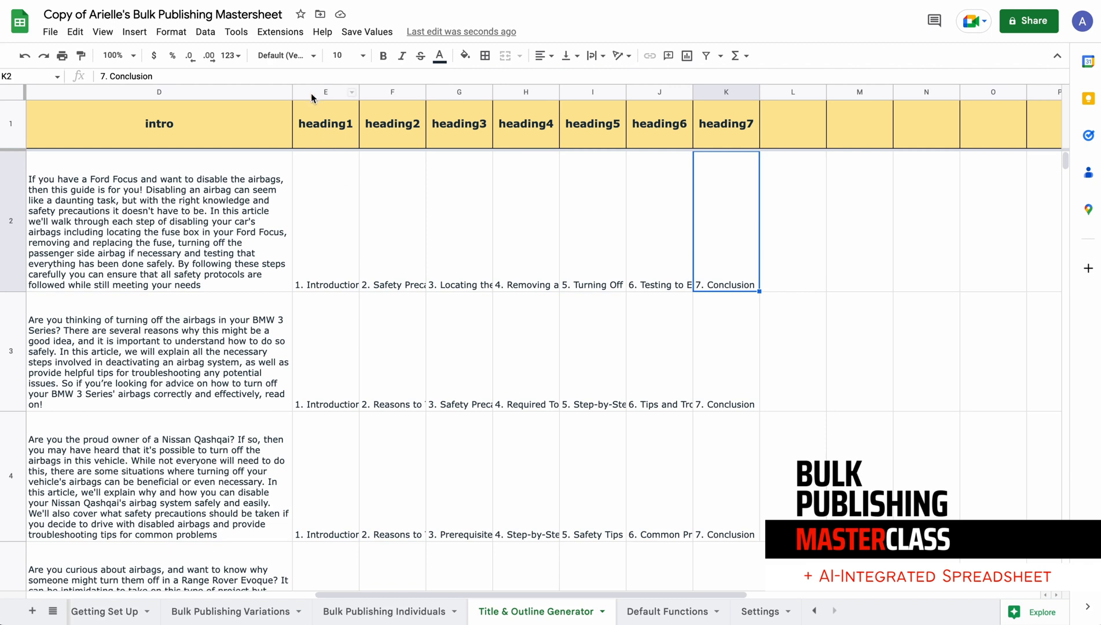
{"action": "left_click", "coordinate": [218, 238]}
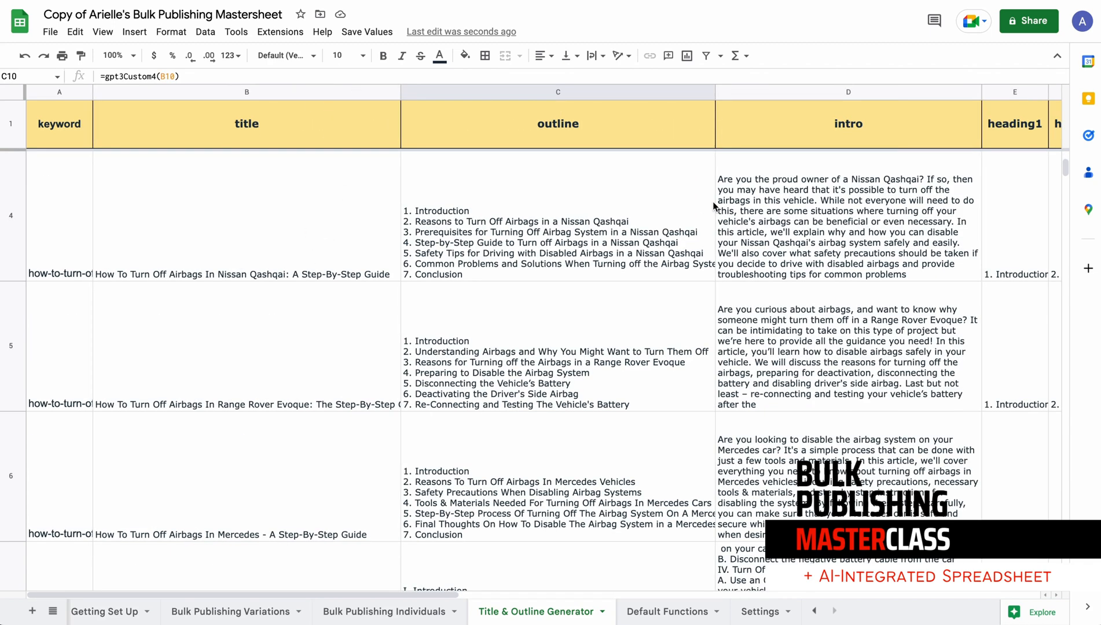
{"action": "scroll", "coordinate": [713, 201], "scroll_direction": "right", "scroll_amount": 10}
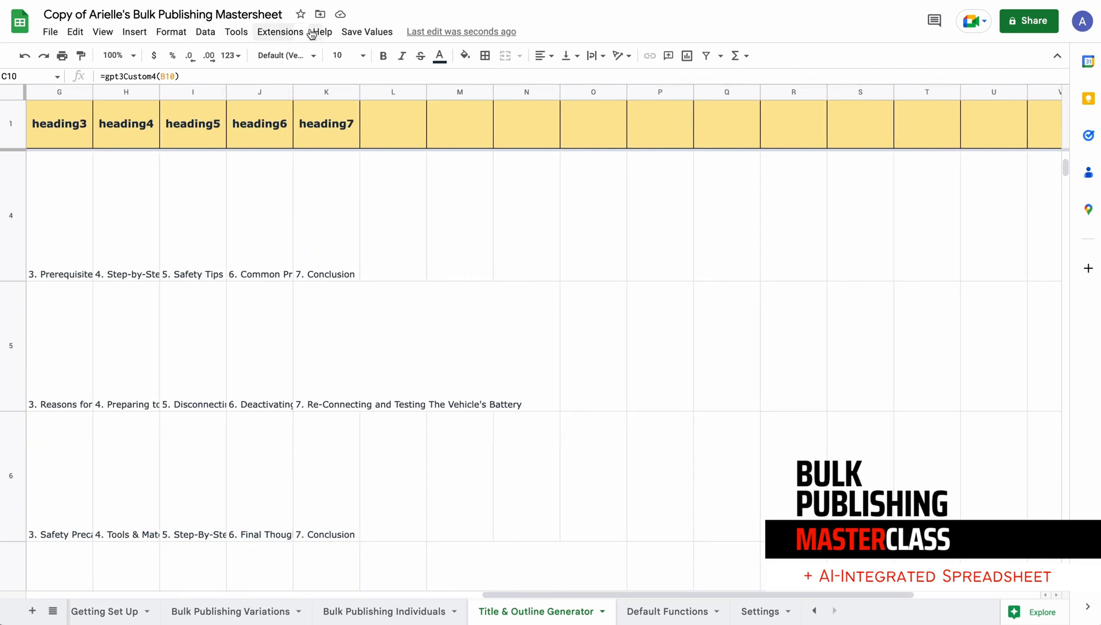
Start saving all formulas as text and authorize the Bulk Publishing AI script to access the Google account
{"action": "left_click", "coordinate": [361, 33]}
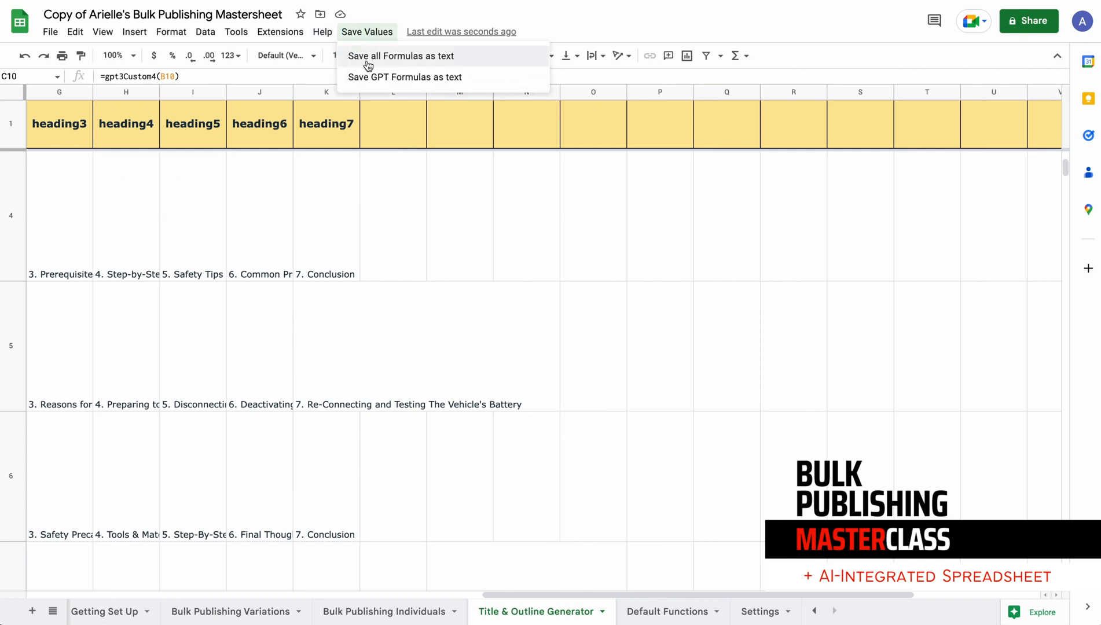
{"action": "left_click", "coordinate": [369, 58]}
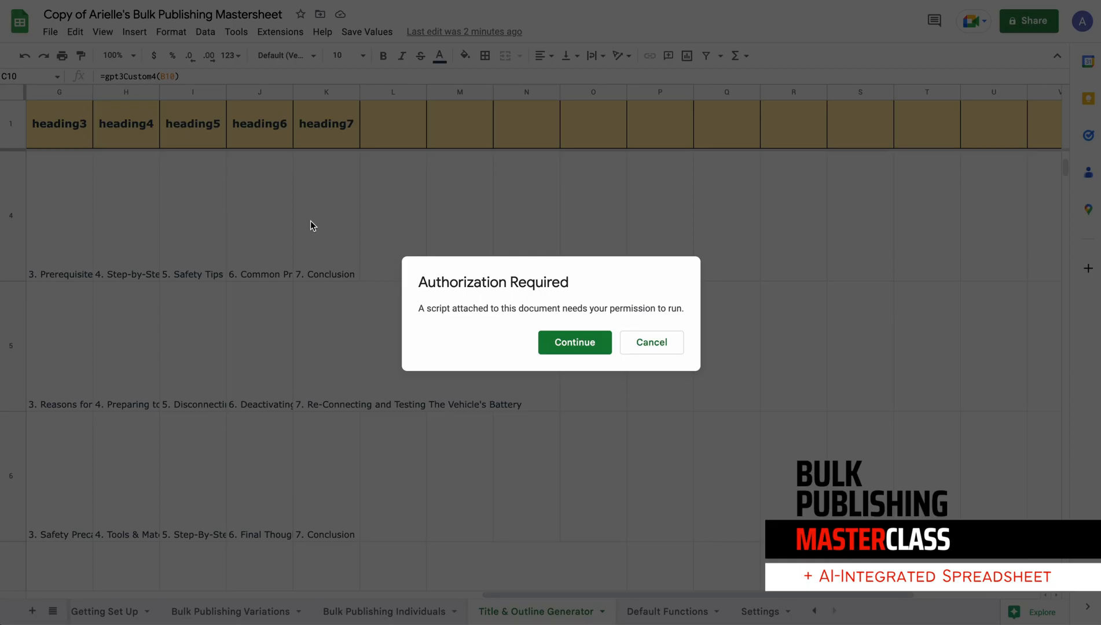
{"action": "left_click", "coordinate": [586, 352]}
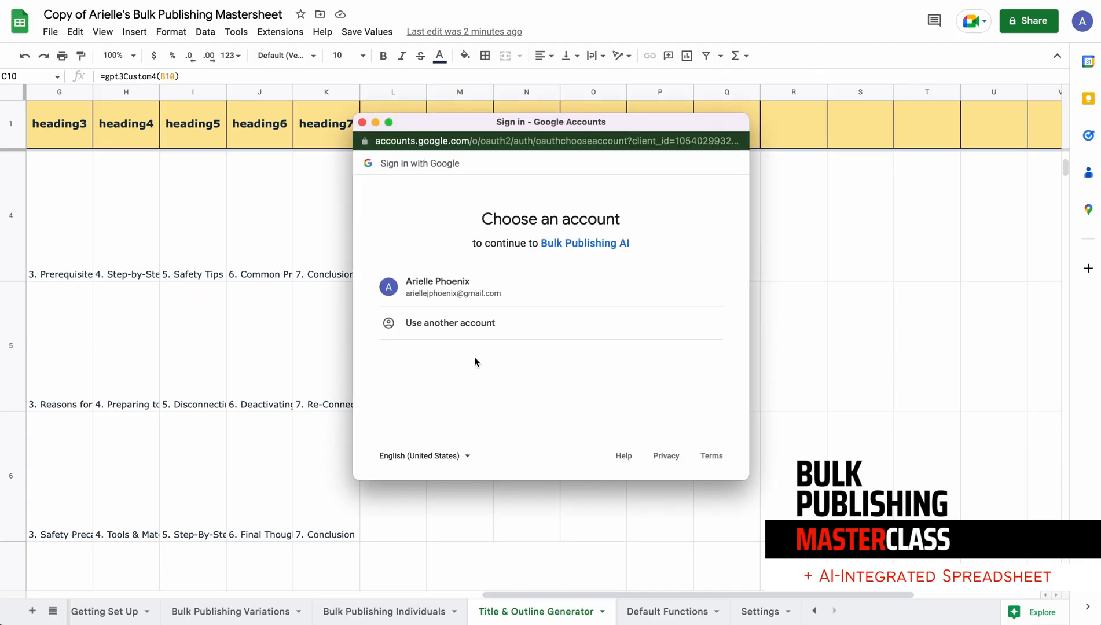
{"action": "left_click", "coordinate": [547, 286]}
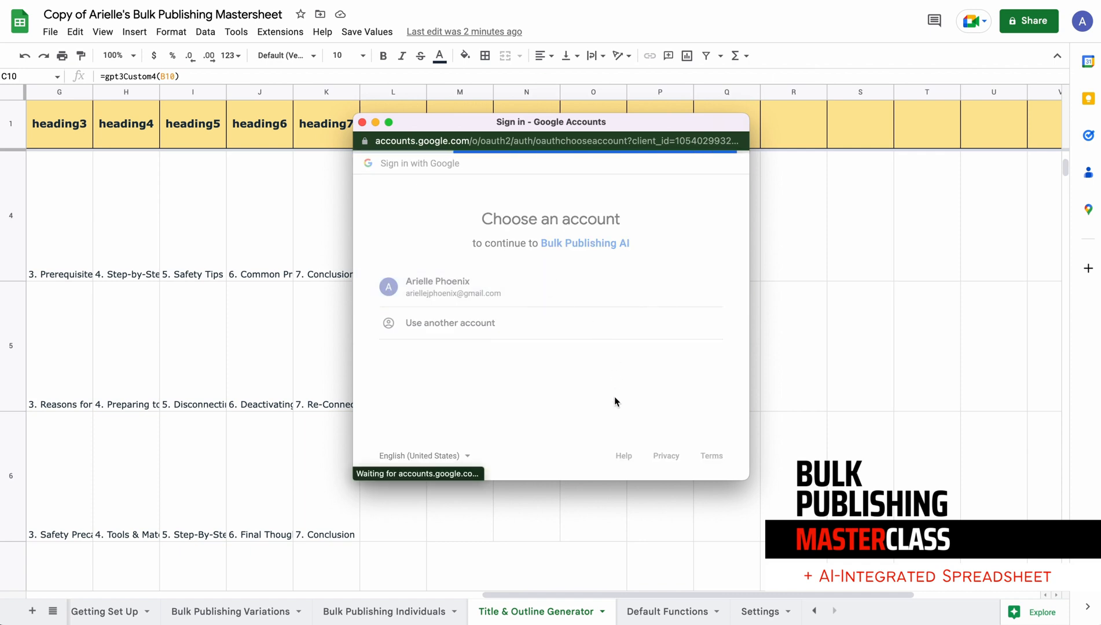
{"action": "left_click", "coordinate": [381, 384]}
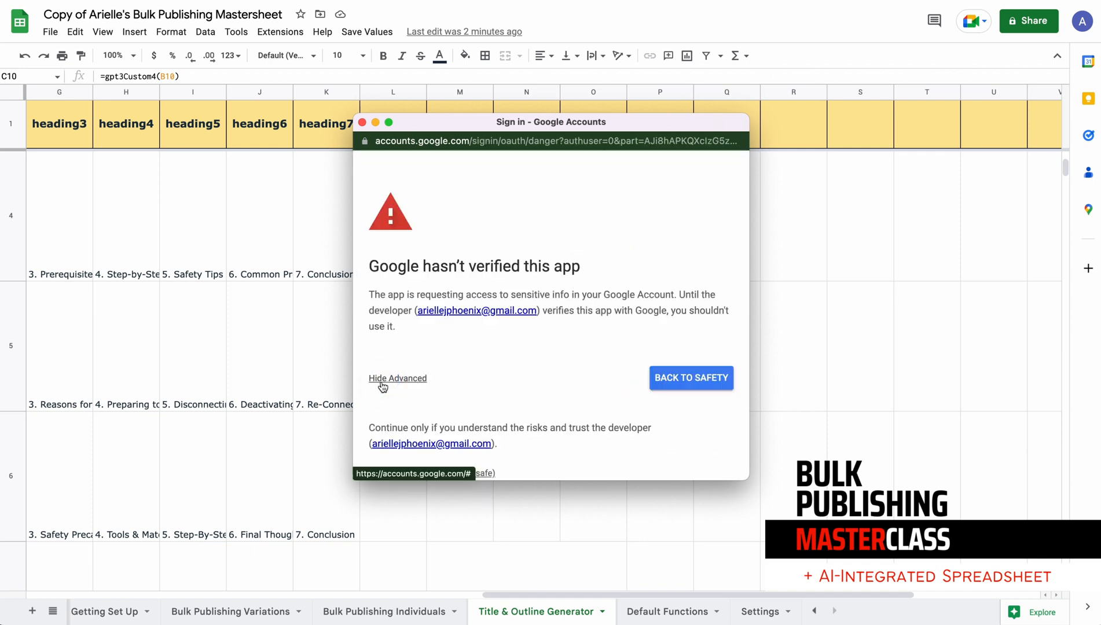
{"action": "scroll", "coordinate": [423, 434], "scroll_direction": "down", "scroll_amount": 1}
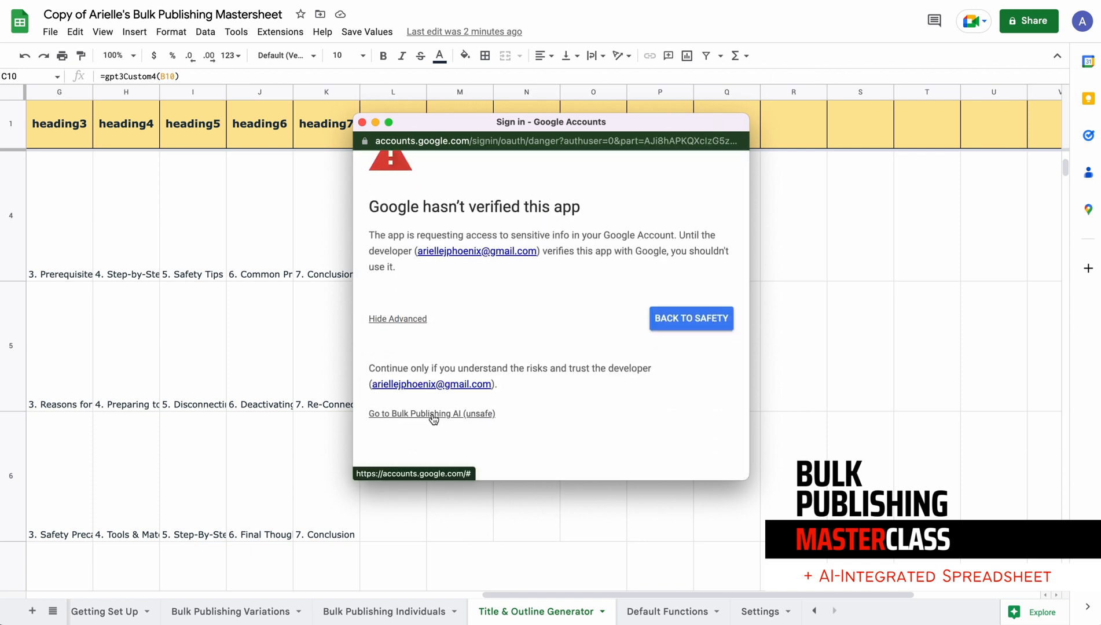
{"action": "left_click", "coordinate": [432, 415]}
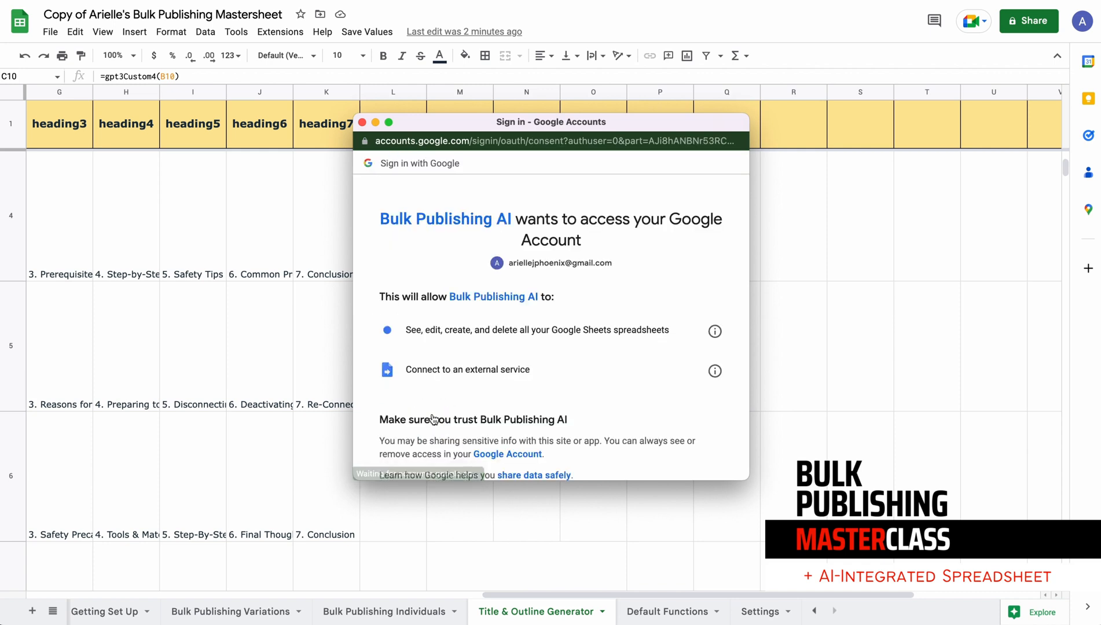
{"action": "scroll", "coordinate": [463, 400], "scroll_direction": "down", "scroll_amount": 3}
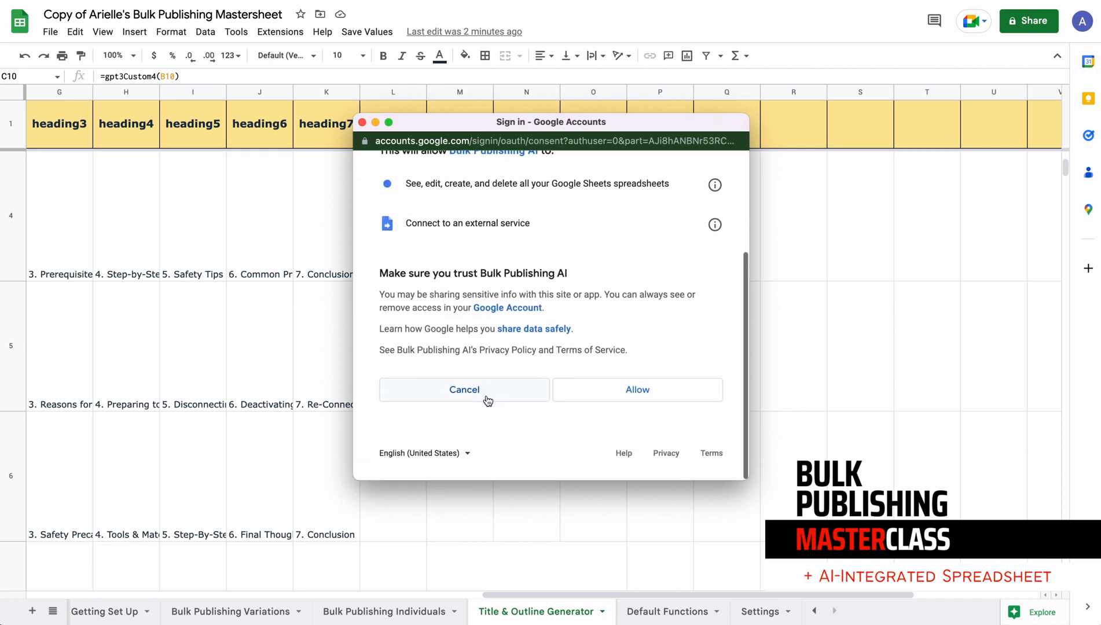
{"action": "left_click", "coordinate": [652, 393]}
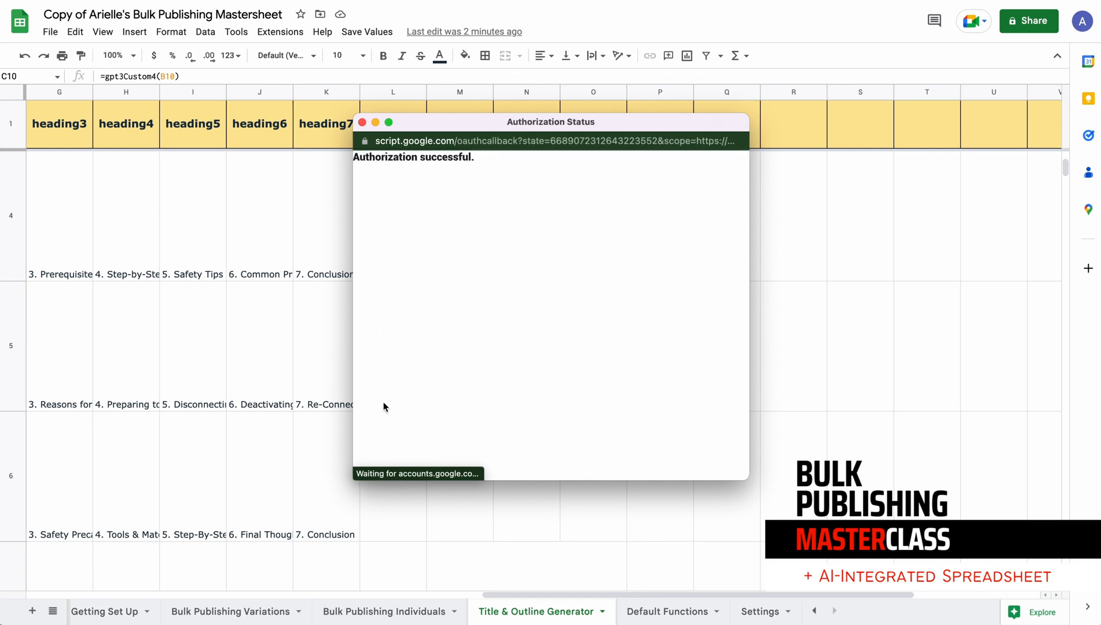
Run the script that saves all formulas in the Title & Outline Generator sheet as text
{"action": "left_click", "coordinate": [347, 32]}
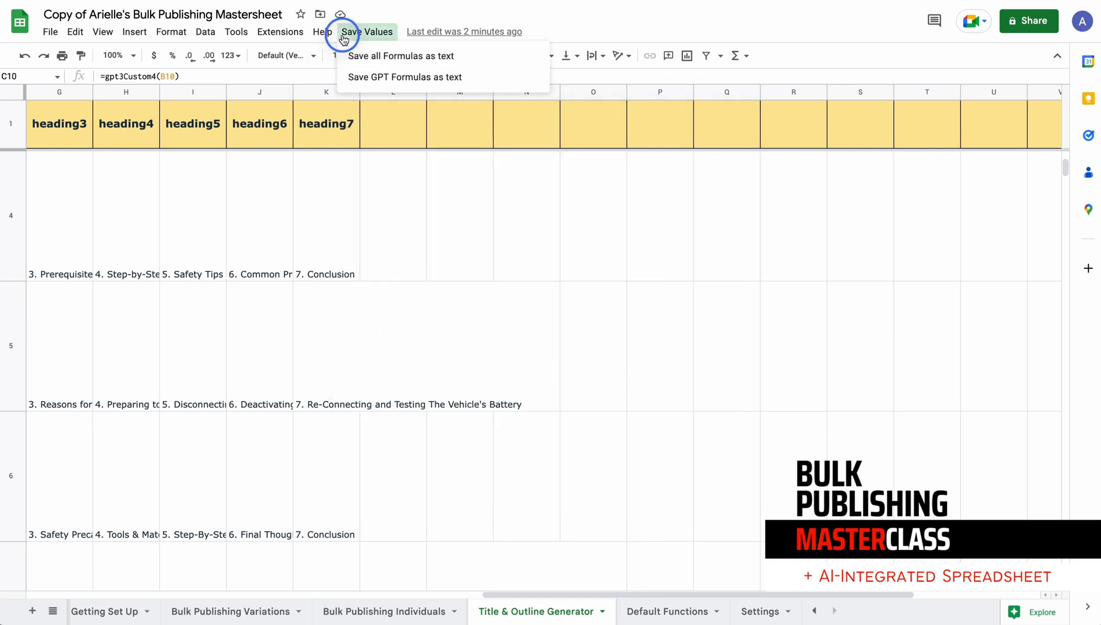
{"action": "left_click", "coordinate": [393, 56]}
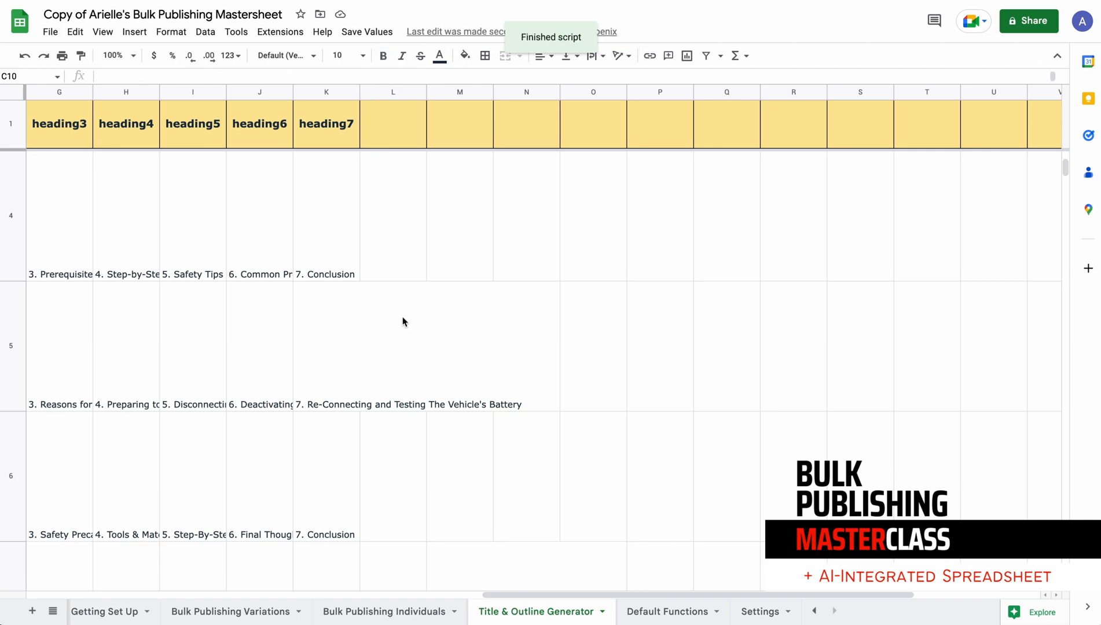
Check the saved content of intro cells D4 and D5 and outline cell C4 for plain text instead of formulas
{"action": "scroll", "coordinate": [404, 322], "scroll_direction": "left", "scroll_amount": 10}
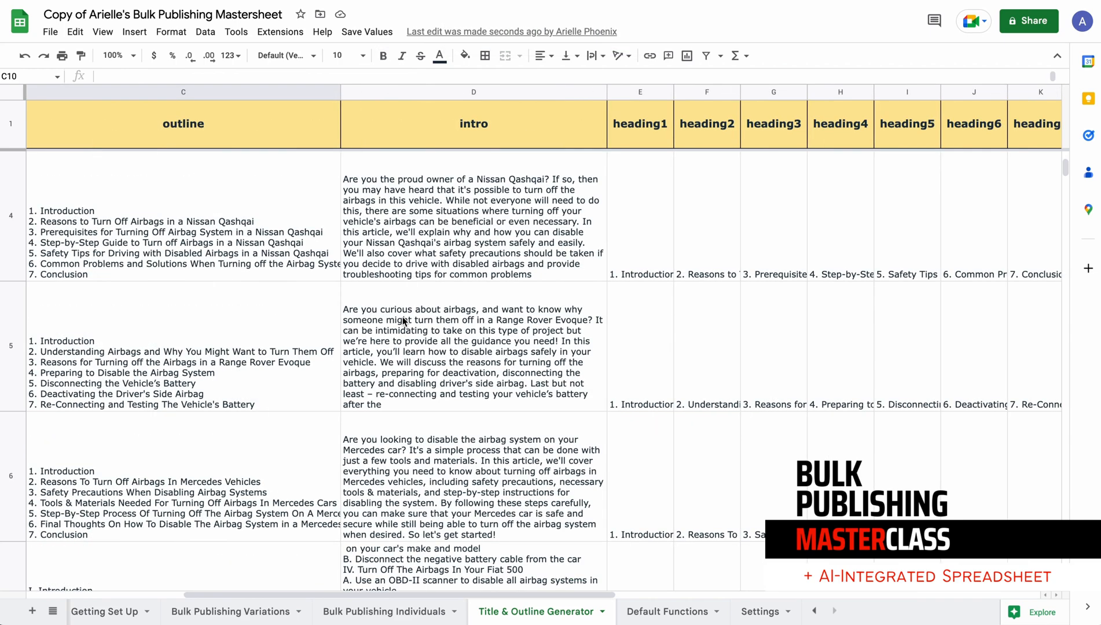
{"action": "left_click", "coordinate": [427, 221]}
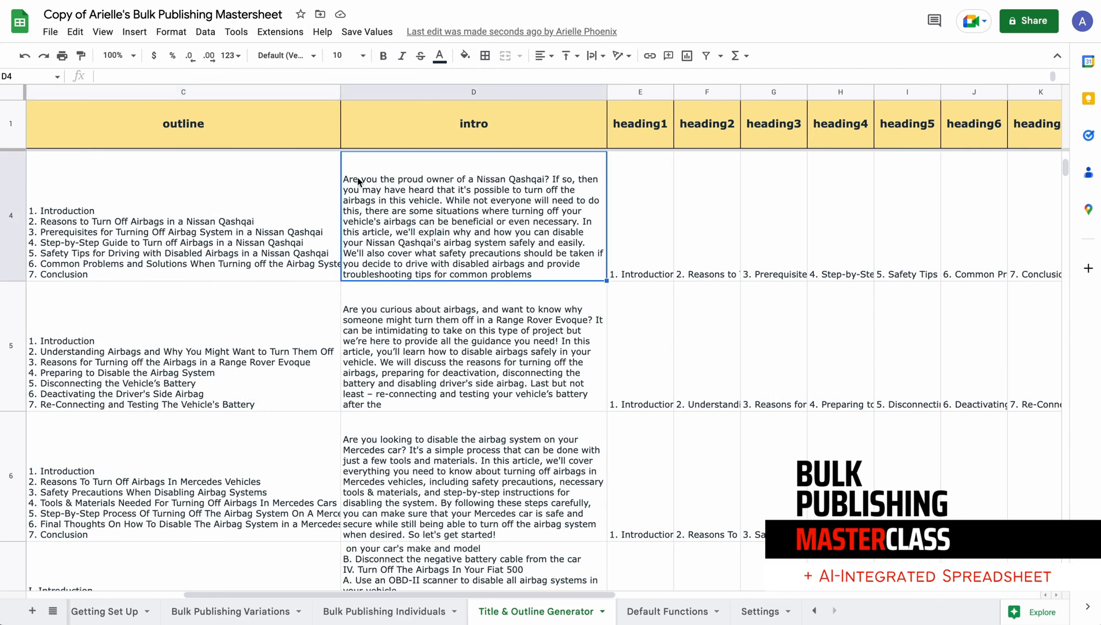
{"action": "key", "text": "Return"}
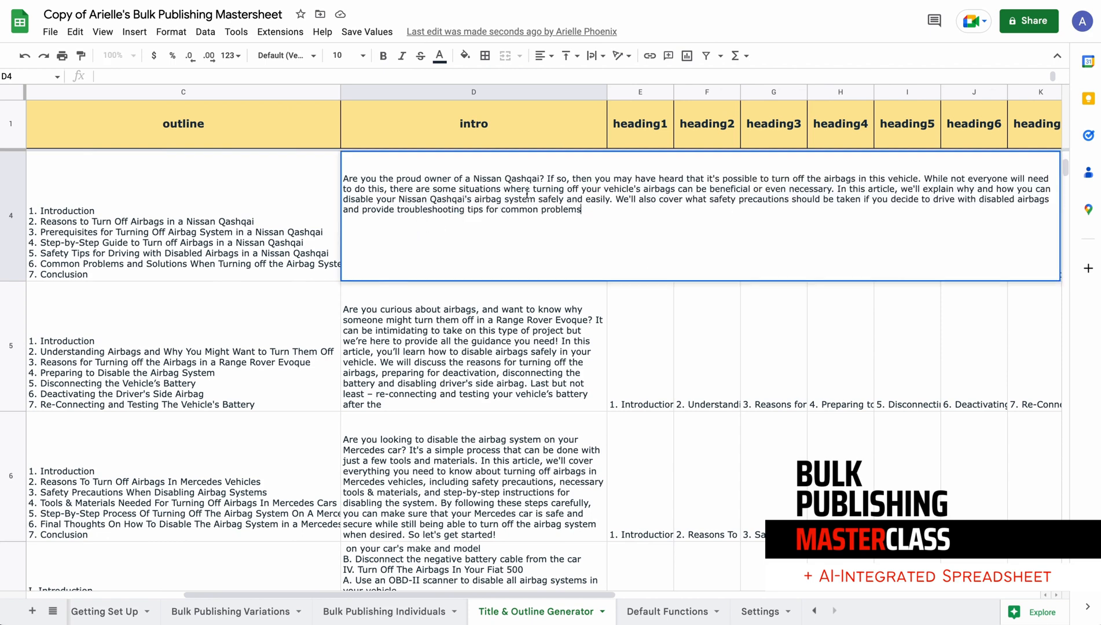
{"action": "left_click", "coordinate": [404, 183]}
{"action": "left_click", "coordinate": [415, 348]}
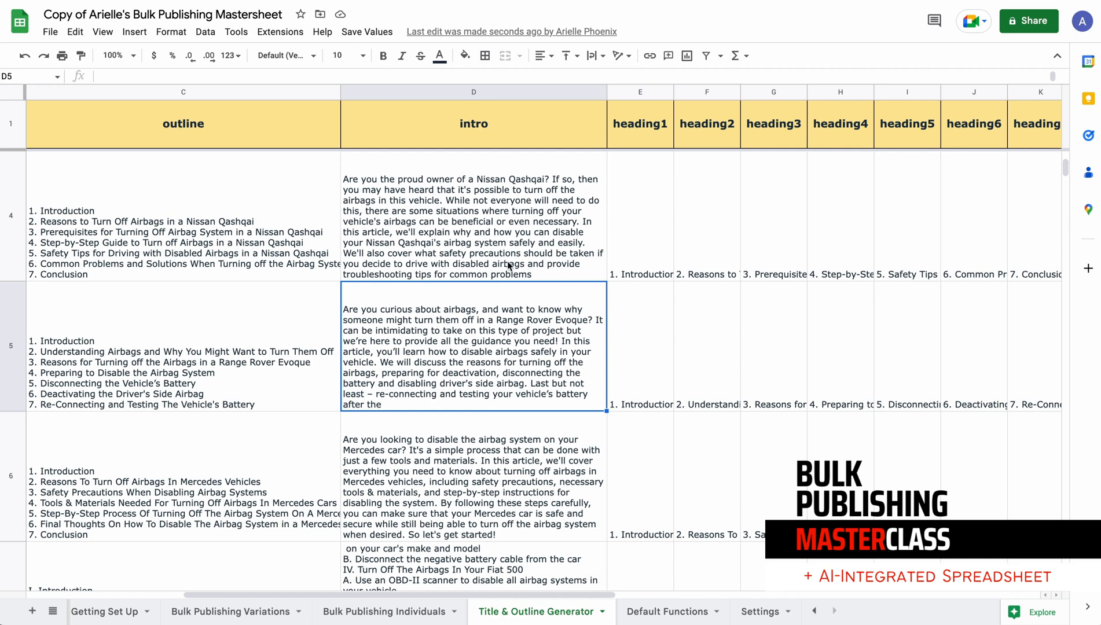
{"action": "double_click", "coordinate": [227, 236]}
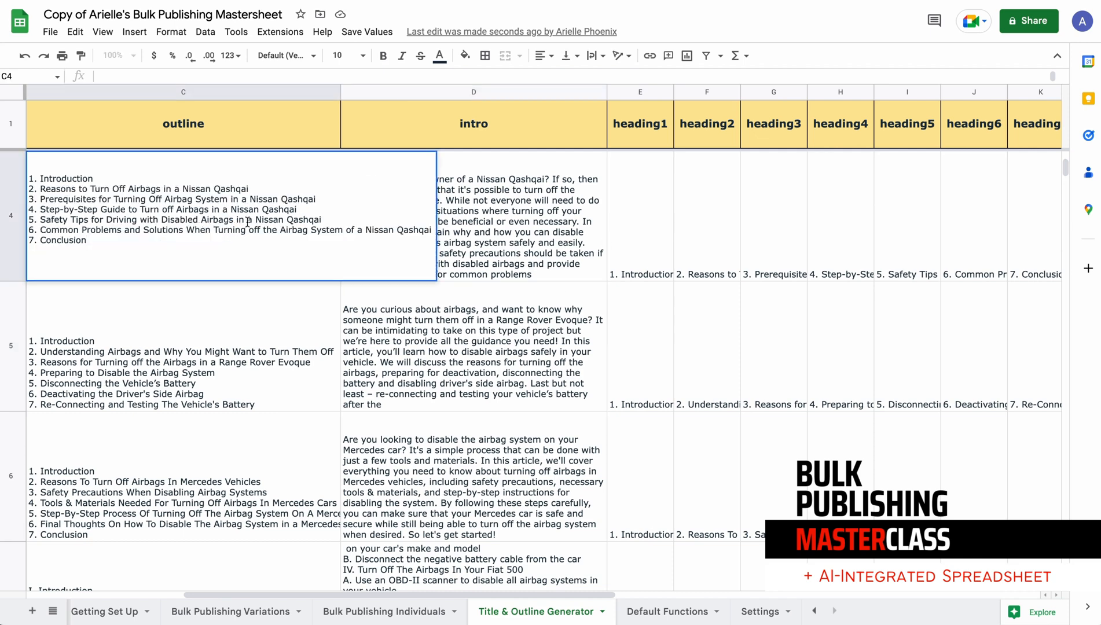
Inspect the saved row 4 entries across the heading1 to heading7 columns for the Nissan Qashqai article
{"action": "left_click", "coordinate": [607, 242]}
{"action": "left_click", "coordinate": [666, 246]}
{"action": "left_click", "coordinate": [765, 251]}
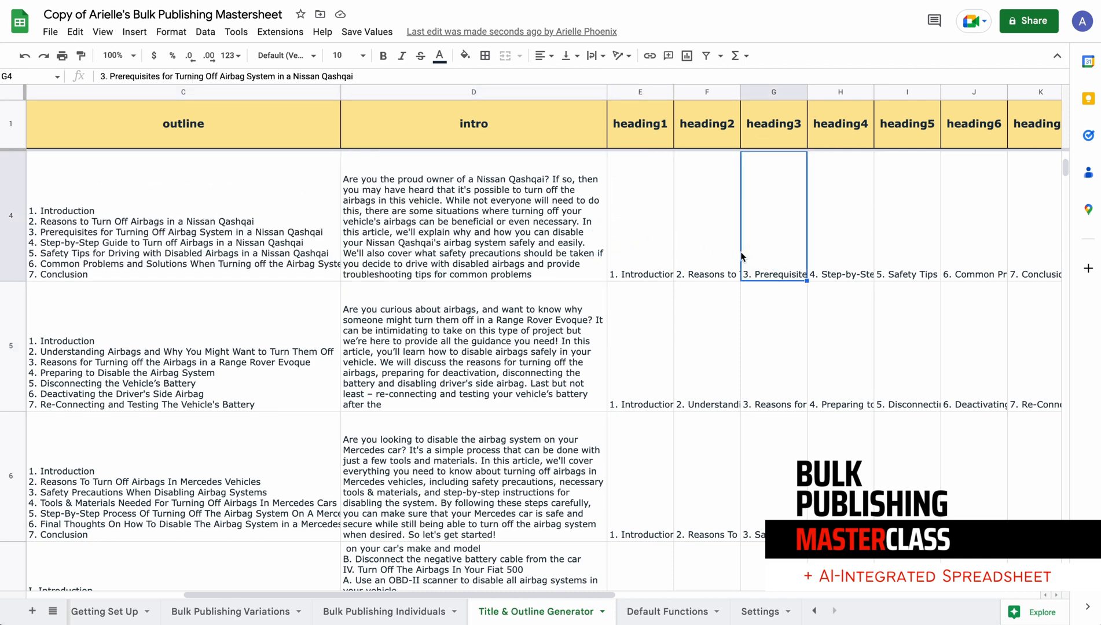
{"action": "left_click", "coordinate": [772, 247]}
{"action": "left_click", "coordinate": [813, 247]}
{"action": "left_click", "coordinate": [919, 249]}
{"action": "left_click", "coordinate": [978, 252]}
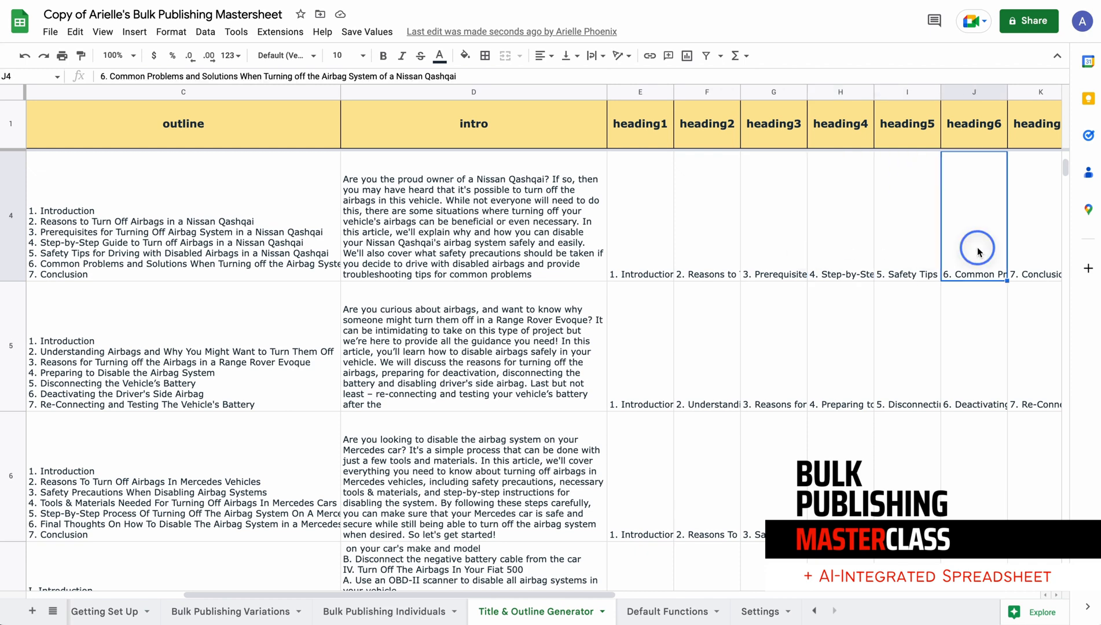
{"action": "left_click", "coordinate": [1034, 249]}
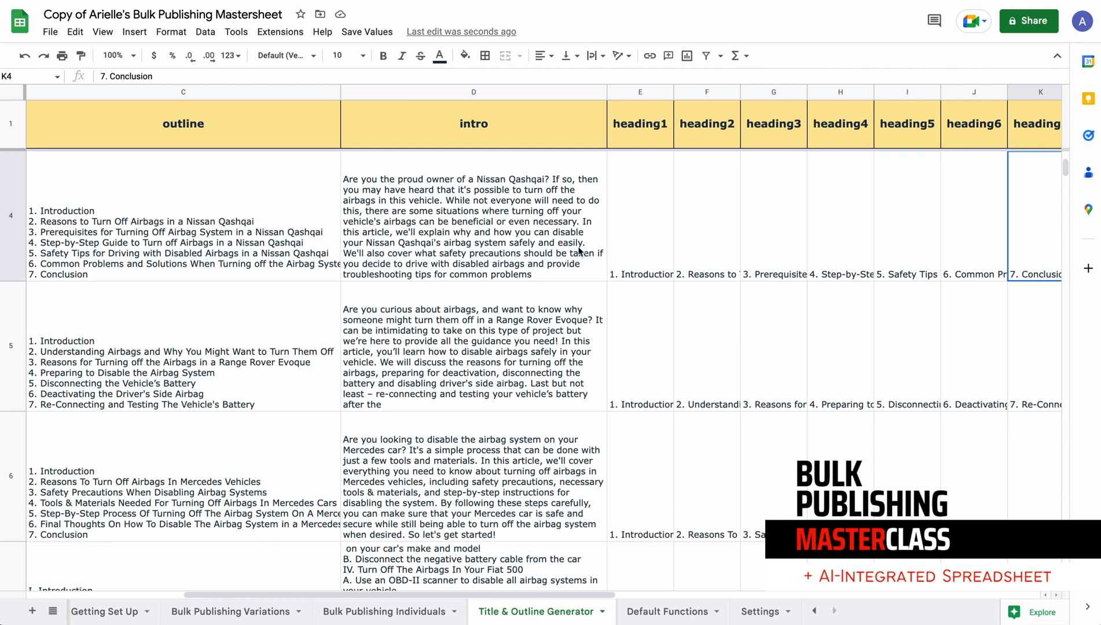
Review the saved intro text in D4 and D5 alongside the outline in C5 and the heading columns
{"action": "left_click", "coordinate": [426, 217]}
{"action": "left_click", "coordinate": [431, 231]}
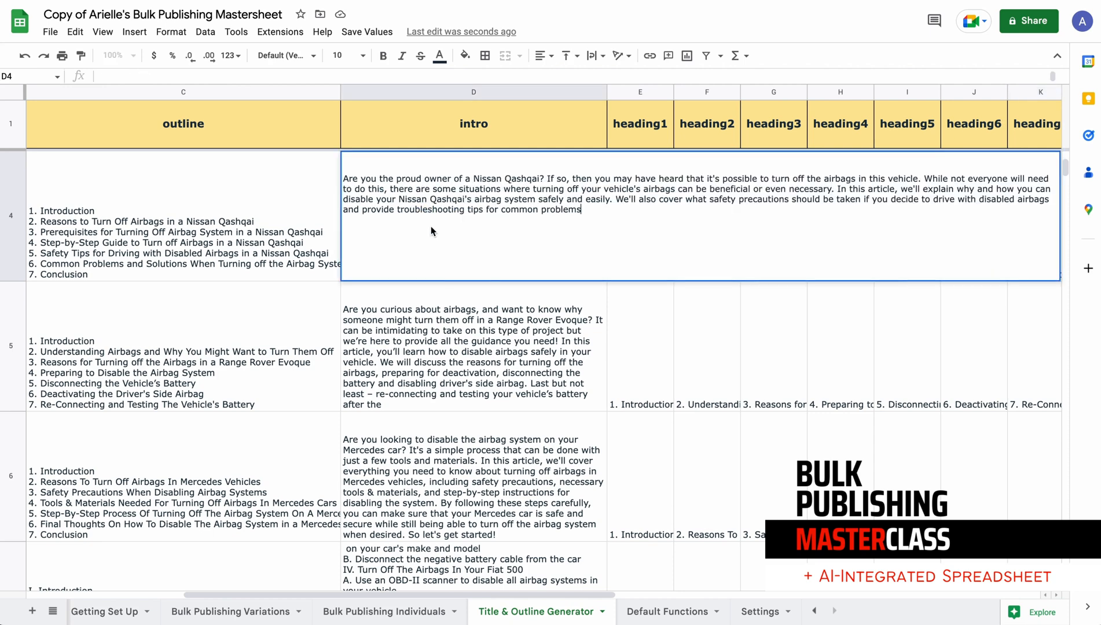
{"action": "left_click", "coordinate": [491, 354]}
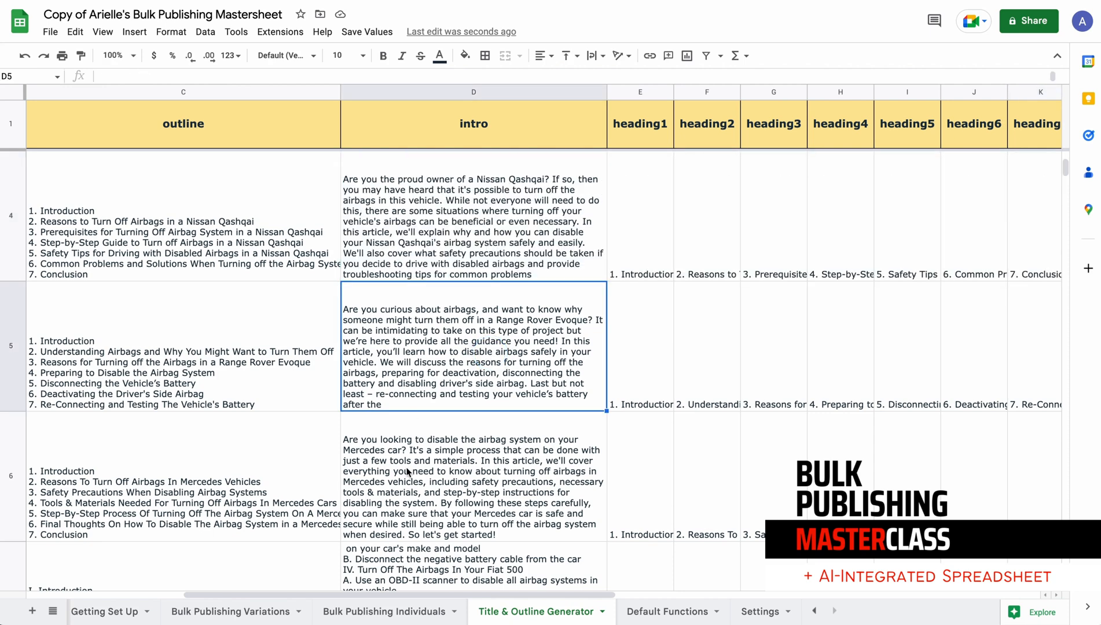
{"action": "left_click", "coordinate": [266, 384]}
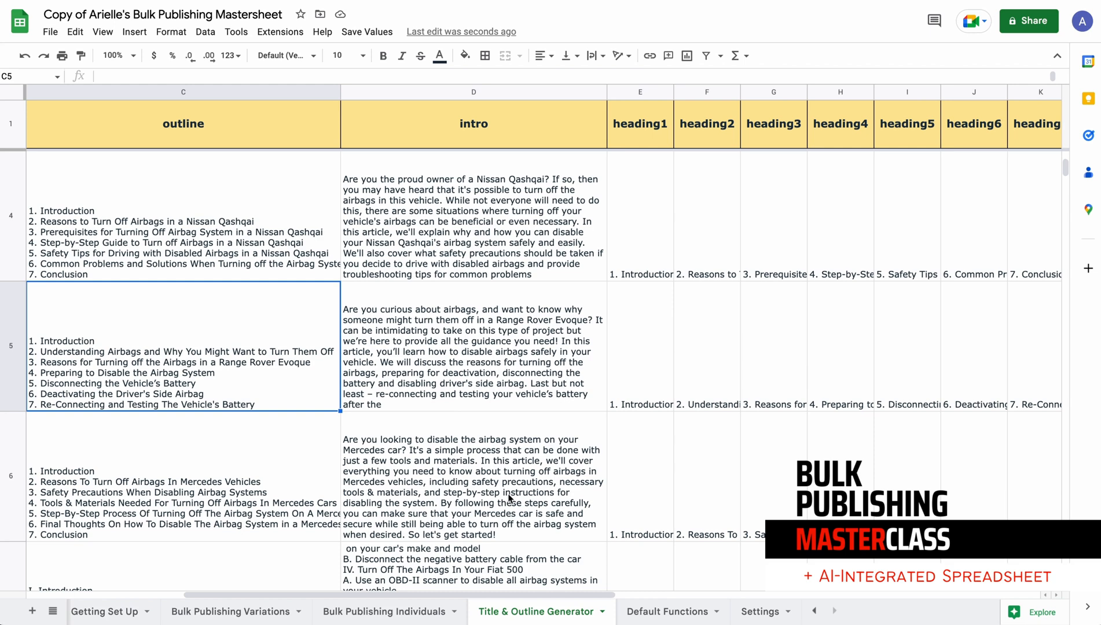
{"action": "left_click", "coordinate": [480, 201]}
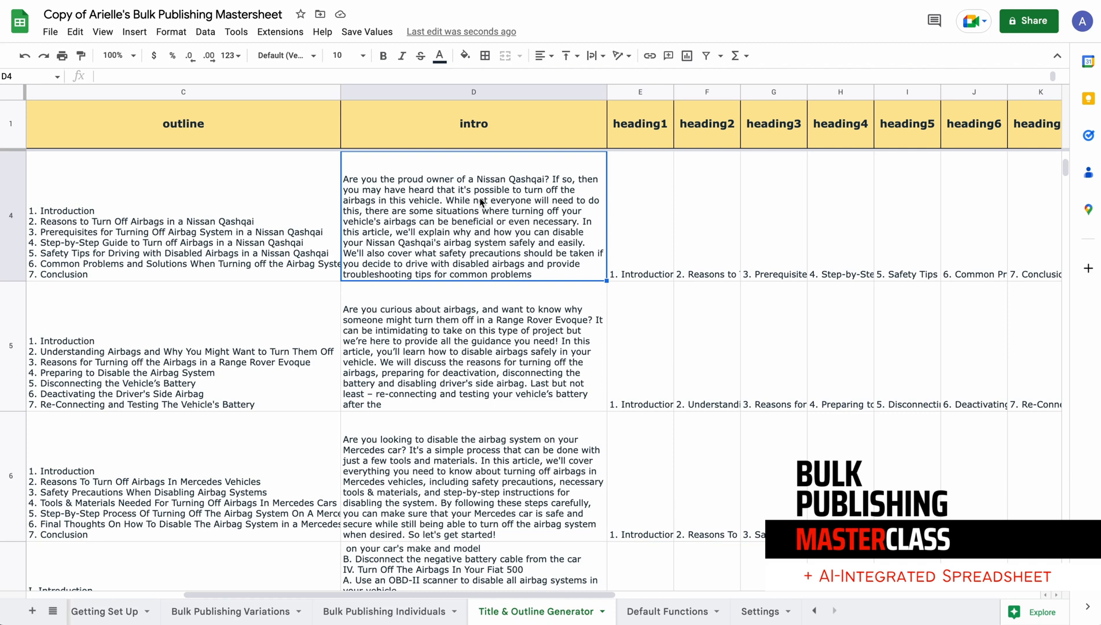
{"action": "double_click", "coordinate": [480, 202]}
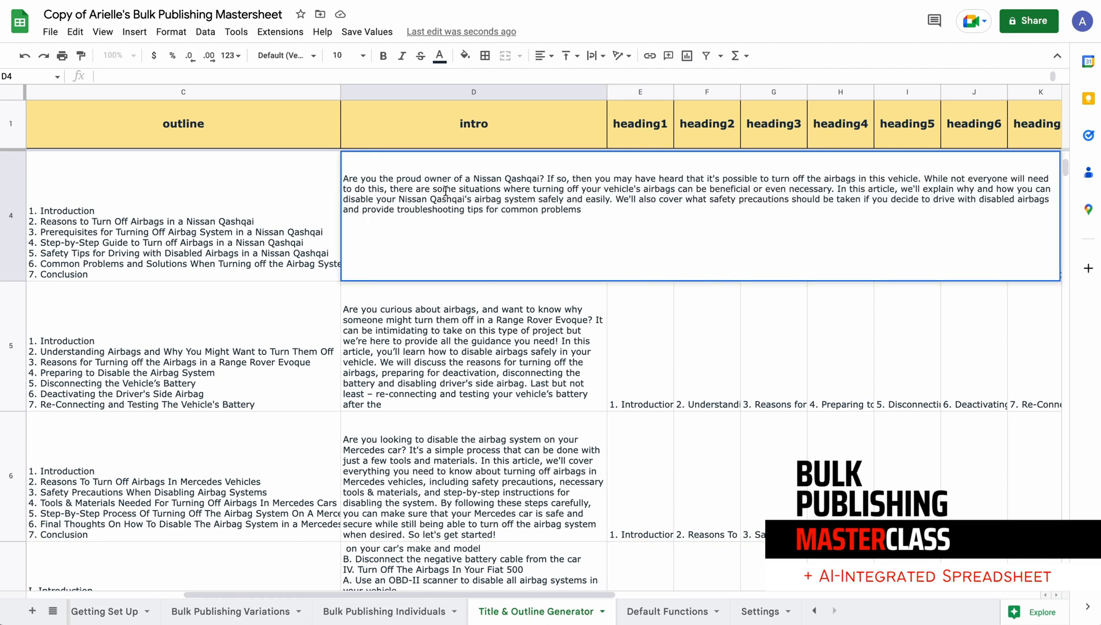
{"action": "left_click", "coordinate": [435, 391]}
{"action": "left_click", "coordinate": [445, 254]}
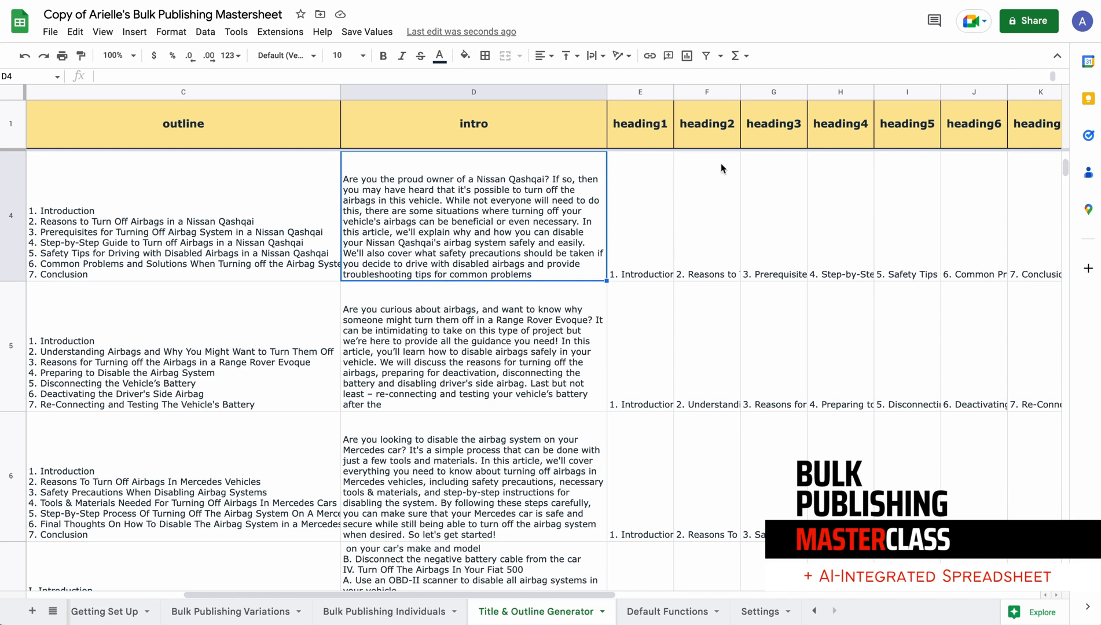
{"action": "scroll", "coordinate": [664, 234], "scroll_direction": "right", "scroll_amount": 2}
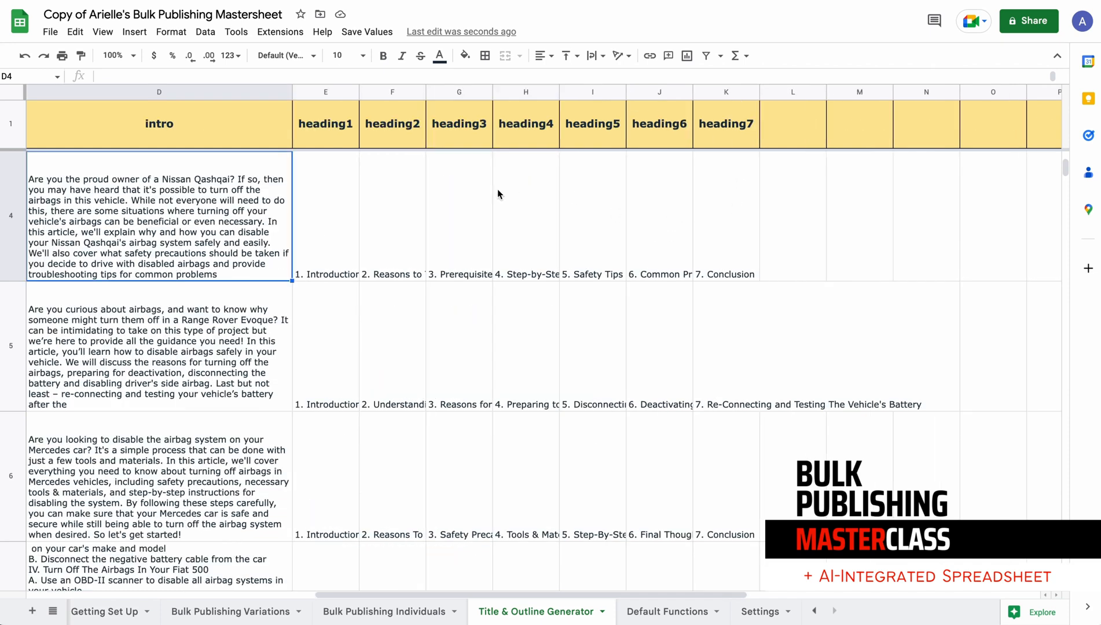
Insert one blank column directly after the heading1 column and another directly after the heading2 column
{"action": "left_click", "coordinate": [336, 93]}
{"action": "right_click", "coordinate": [335, 93]}
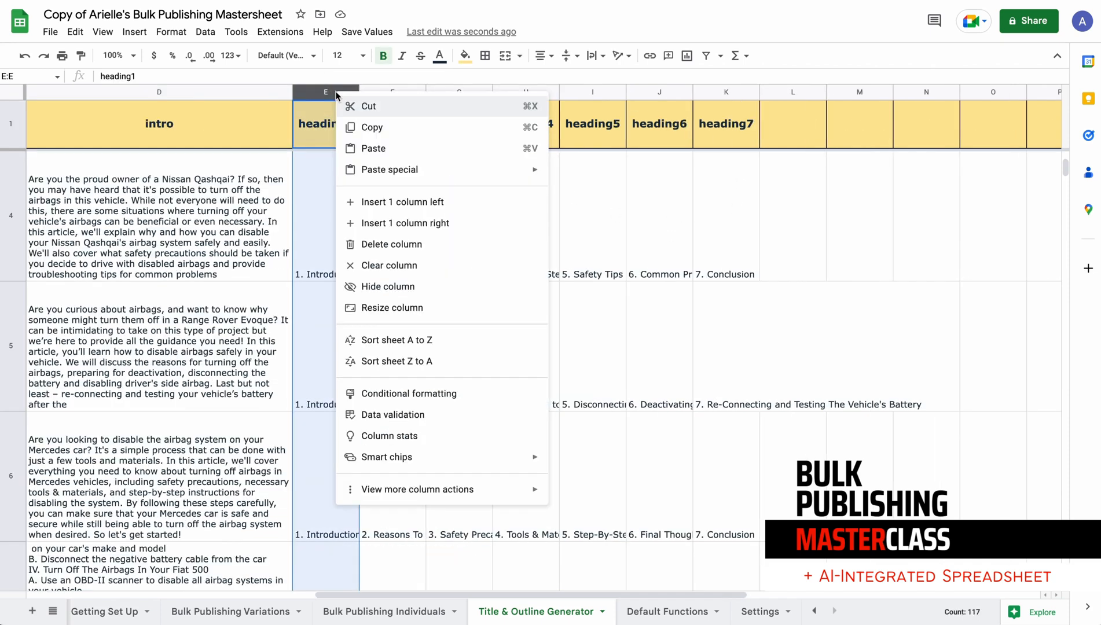
{"action": "left_click", "coordinate": [482, 222]}
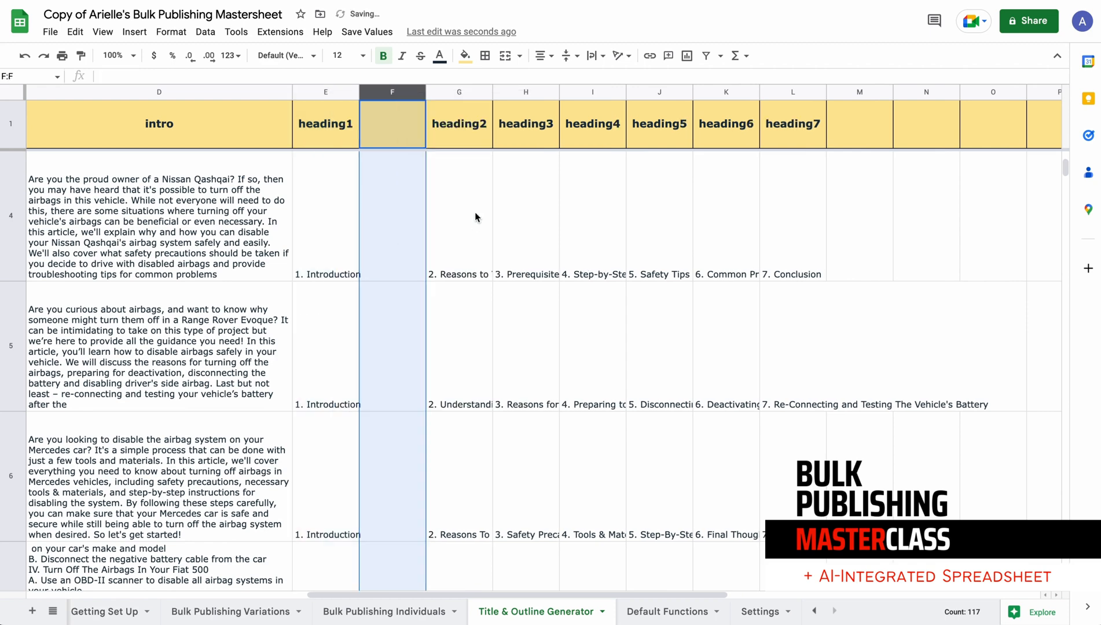
{"action": "left_click", "coordinate": [466, 97]}
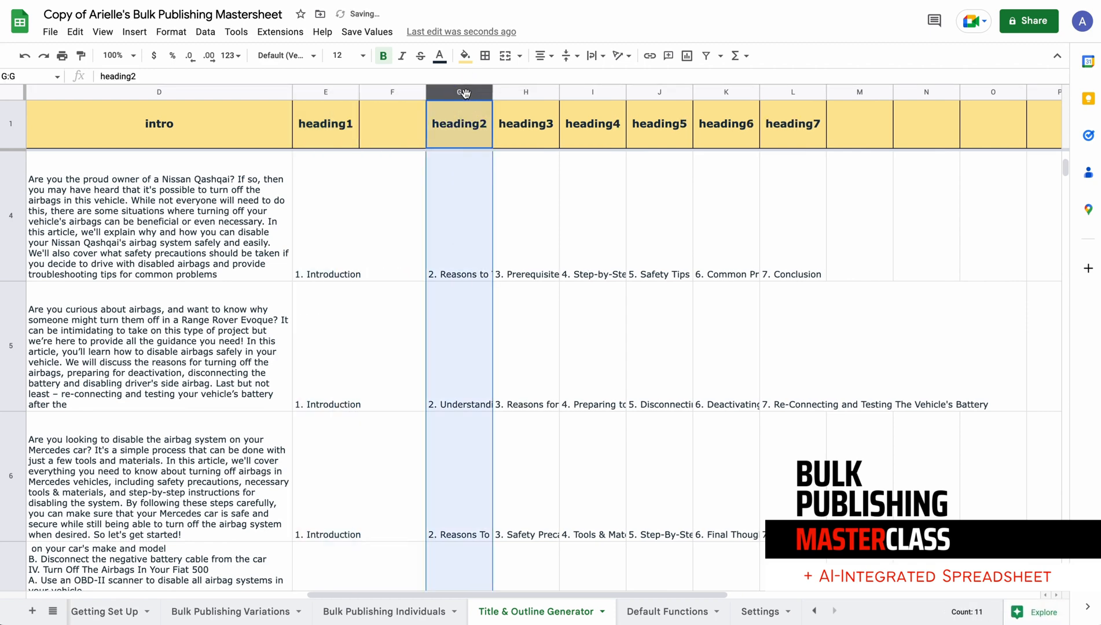
{"action": "right_click", "coordinate": [467, 97]}
{"action": "left_click", "coordinate": [641, 225]}
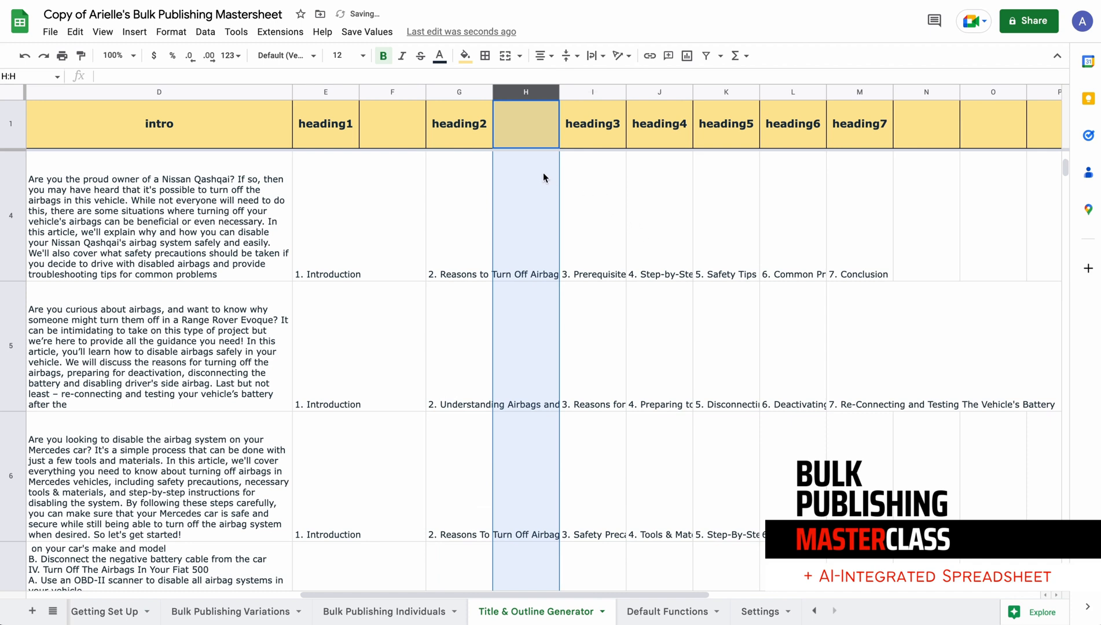
Label the blank column after heading1 as heading1text and widen both the heading1 and heading1text columns
{"action": "left_click", "coordinate": [374, 127]}
{"action": "type", "text": "headi"}
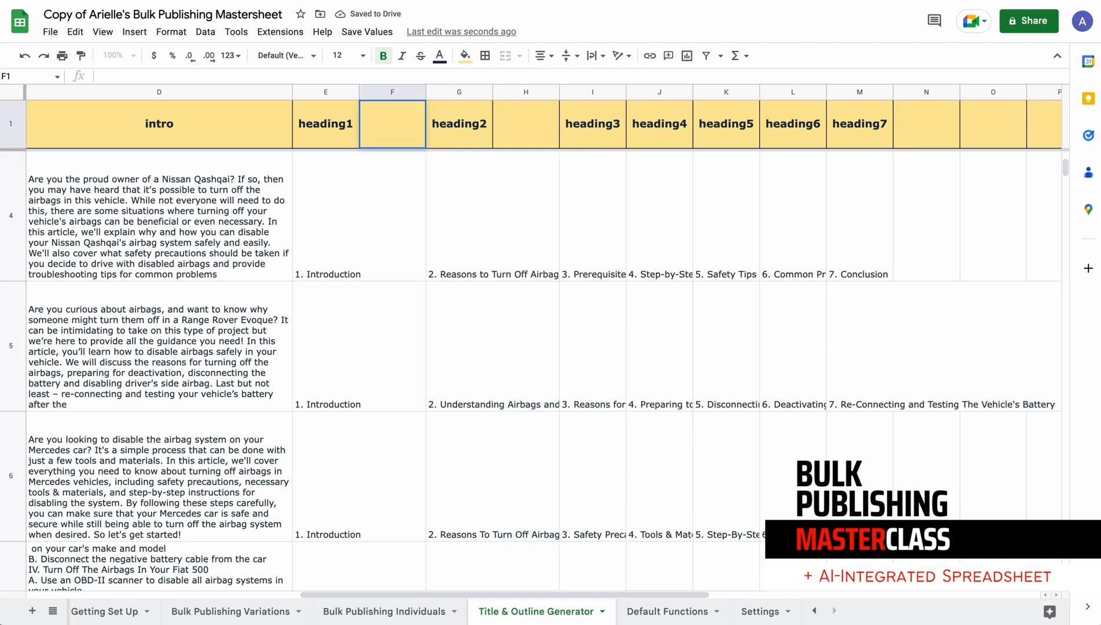
{"action": "type", "text": "ng1text"}
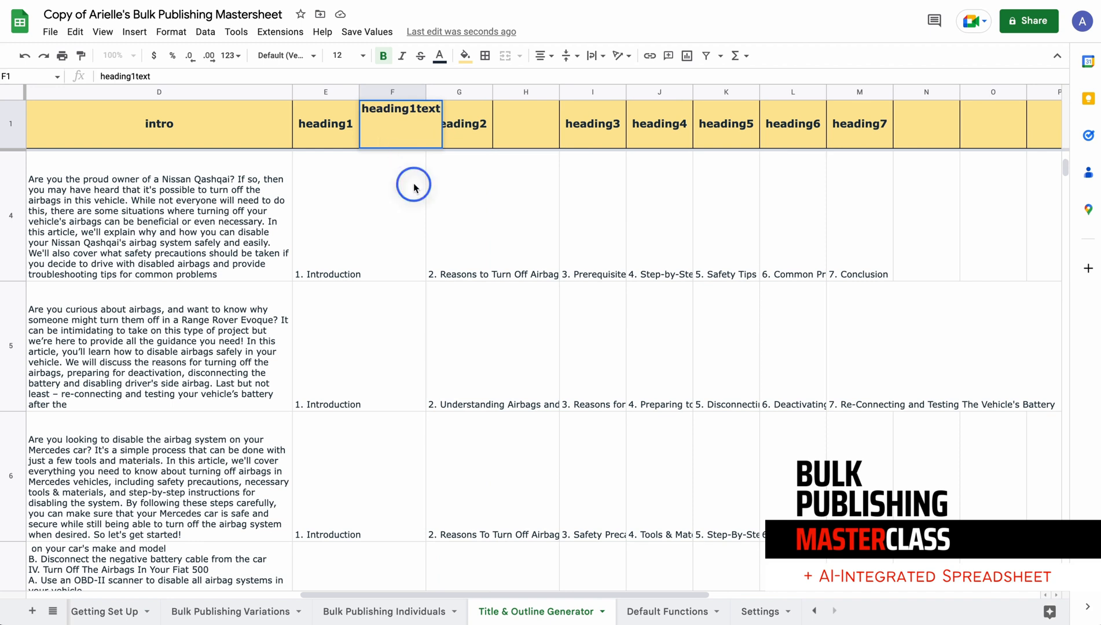
{"action": "key", "text": "Return"}
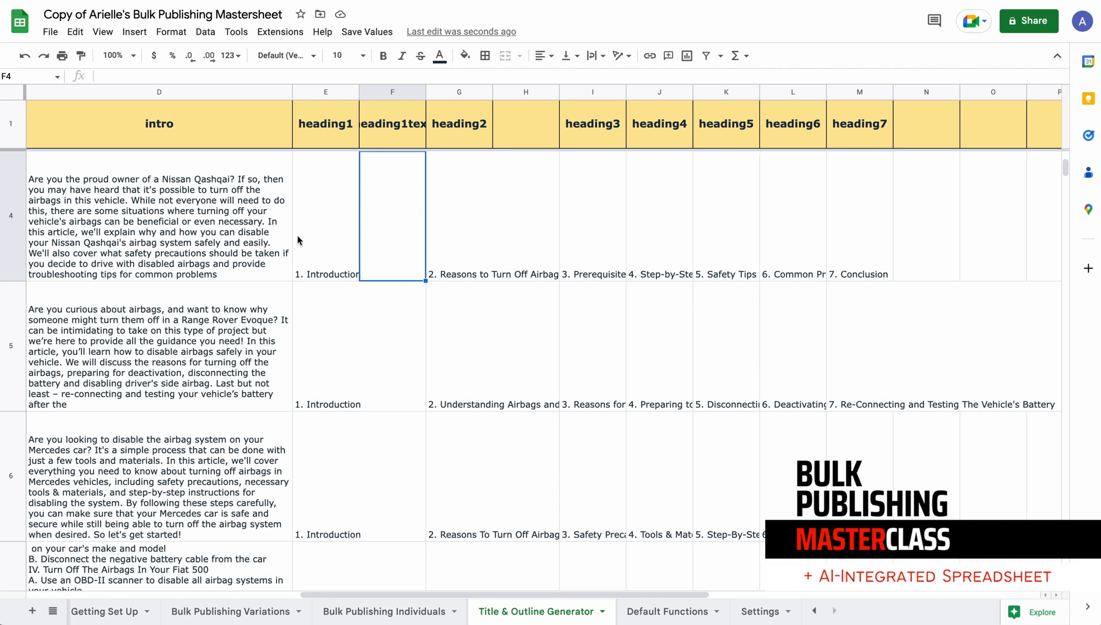
{"action": "left_click_drag", "start_coordinate": [359, 88], "coordinate": [442, 89]}
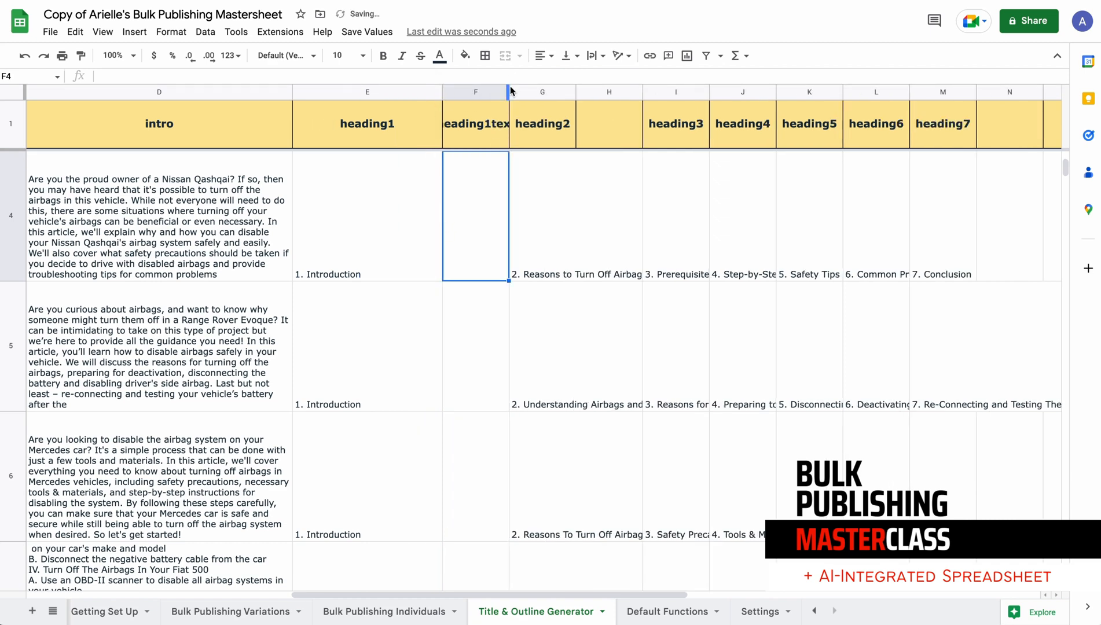
{"action": "left_click_drag", "start_coordinate": [640, 91], "coordinate": [634, 92]}
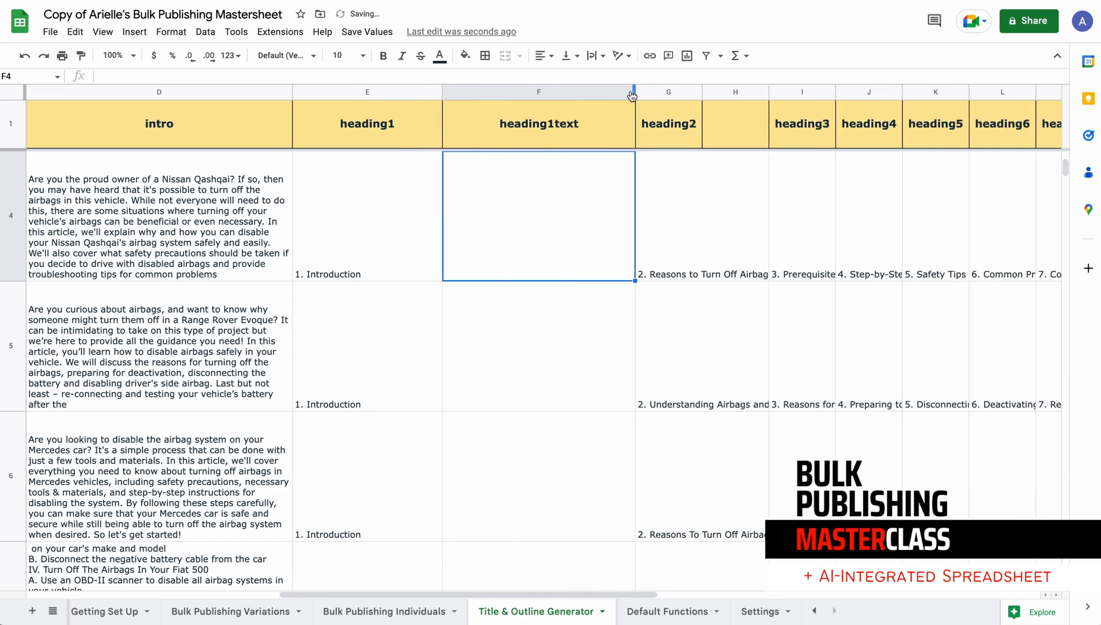
Review the row 4 outline, intro and heading1 cells along with the available options for saving formulas as text
{"action": "left_click", "coordinate": [375, 226]}
{"action": "scroll", "coordinate": [435, 209], "scroll_direction": "left", "scroll_amount": 5}
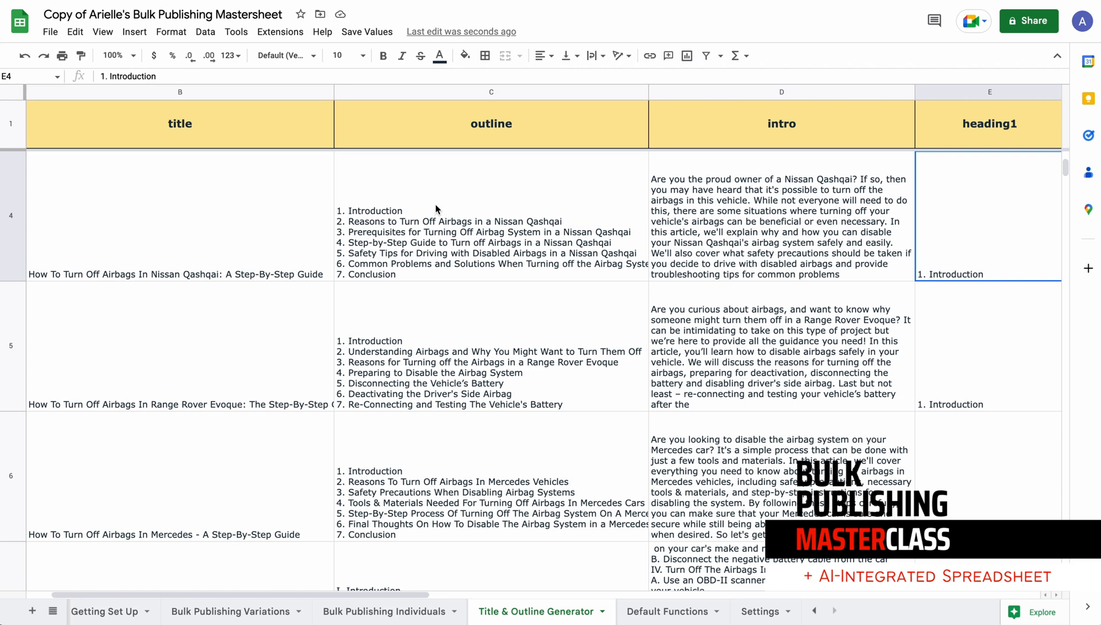
{"action": "scroll", "coordinate": [825, 197], "scroll_direction": "right", "scroll_amount": 5}
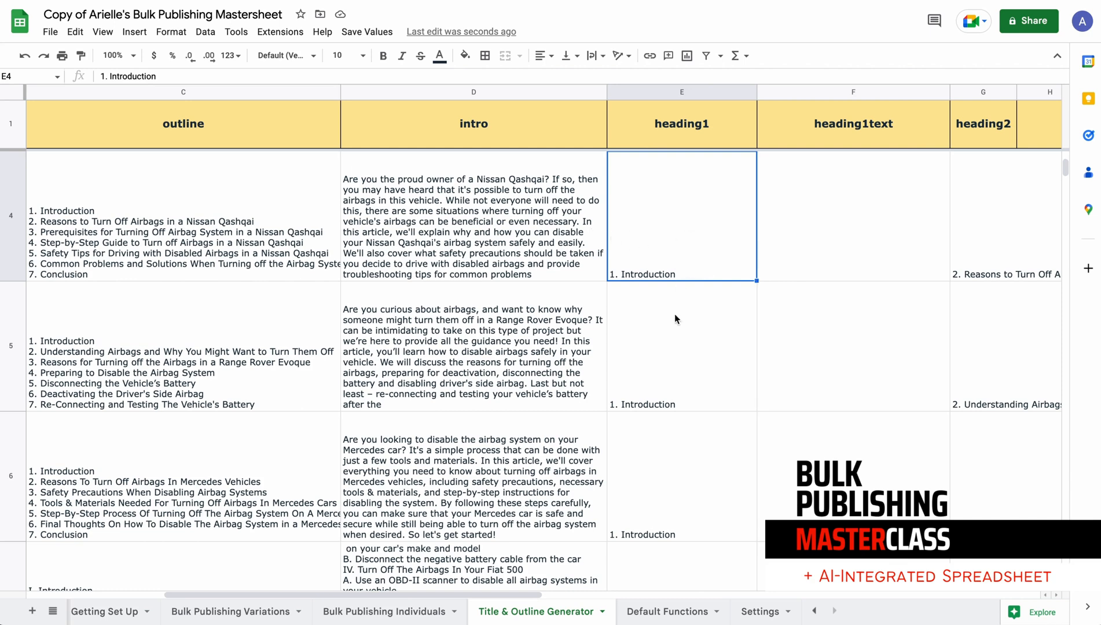
{"action": "left_click", "coordinate": [512, 203]}
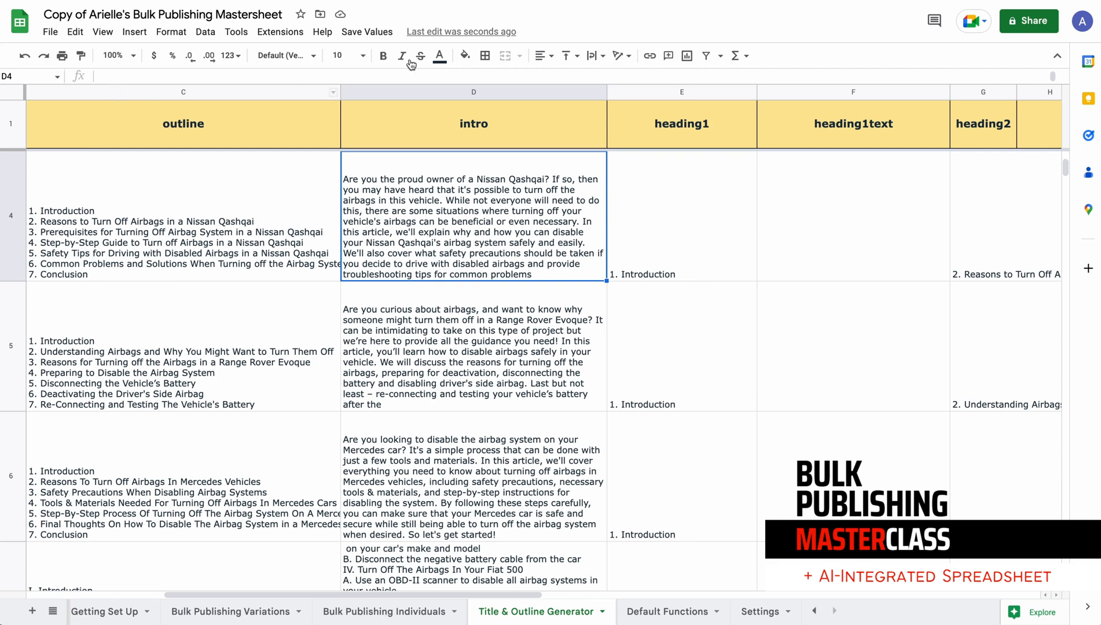
{"action": "left_click", "coordinate": [384, 33]}
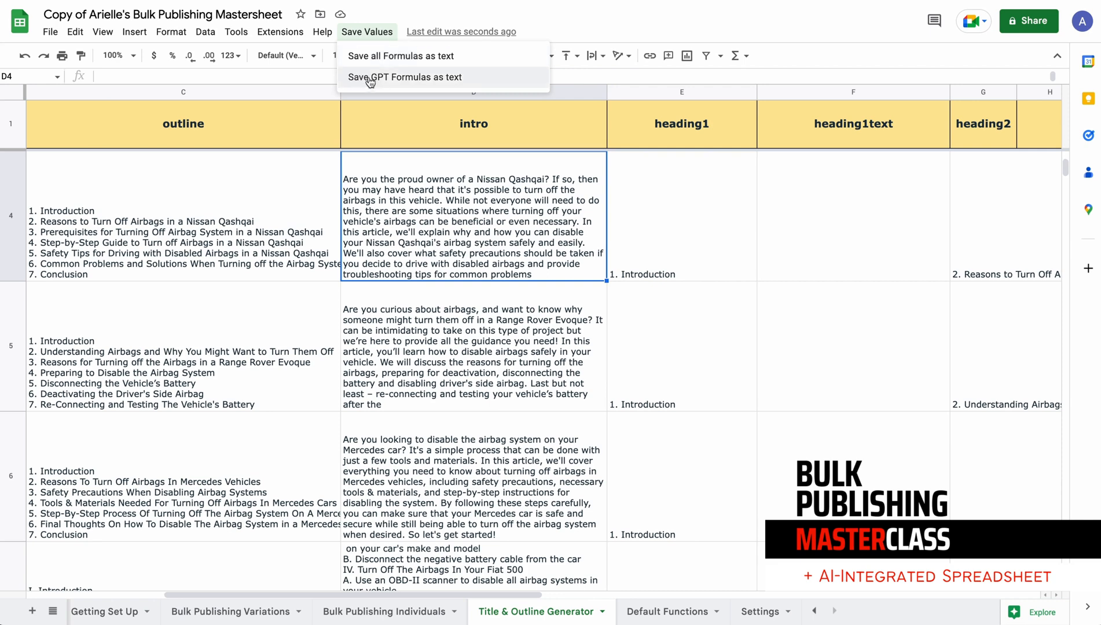
{"action": "left_click", "coordinate": [223, 195]}
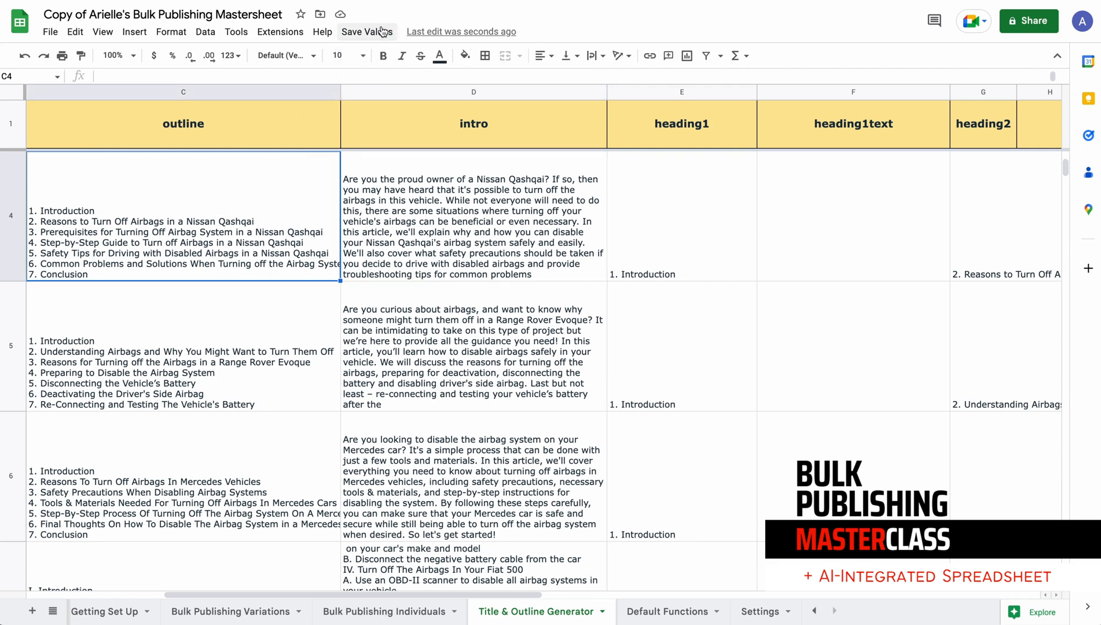
{"action": "left_click", "coordinate": [376, 32]}
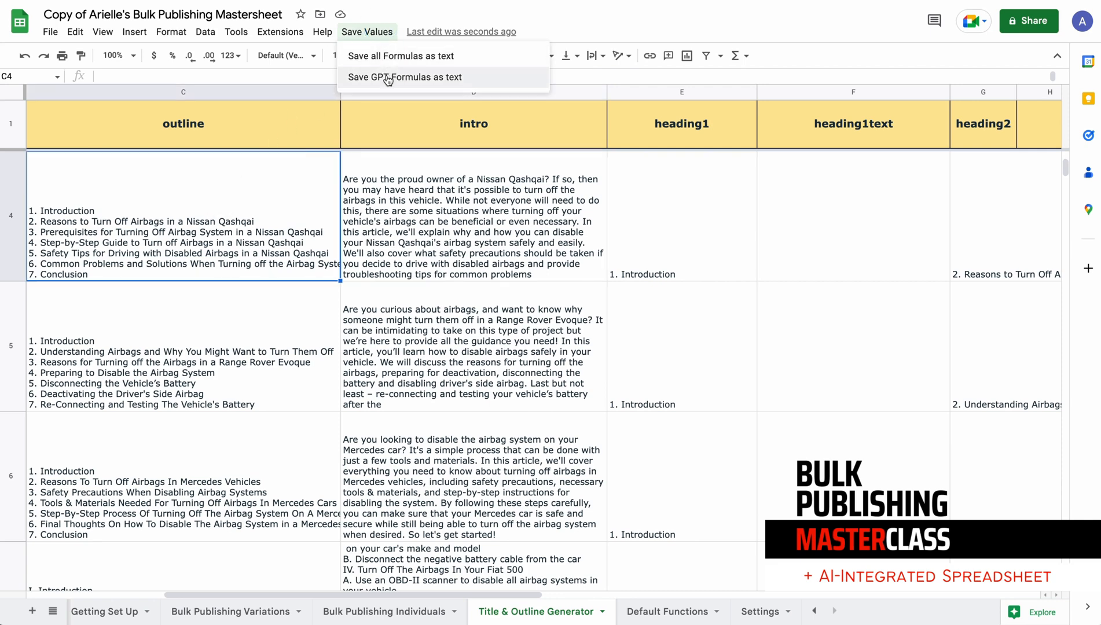
{"action": "left_click", "coordinate": [249, 174]}
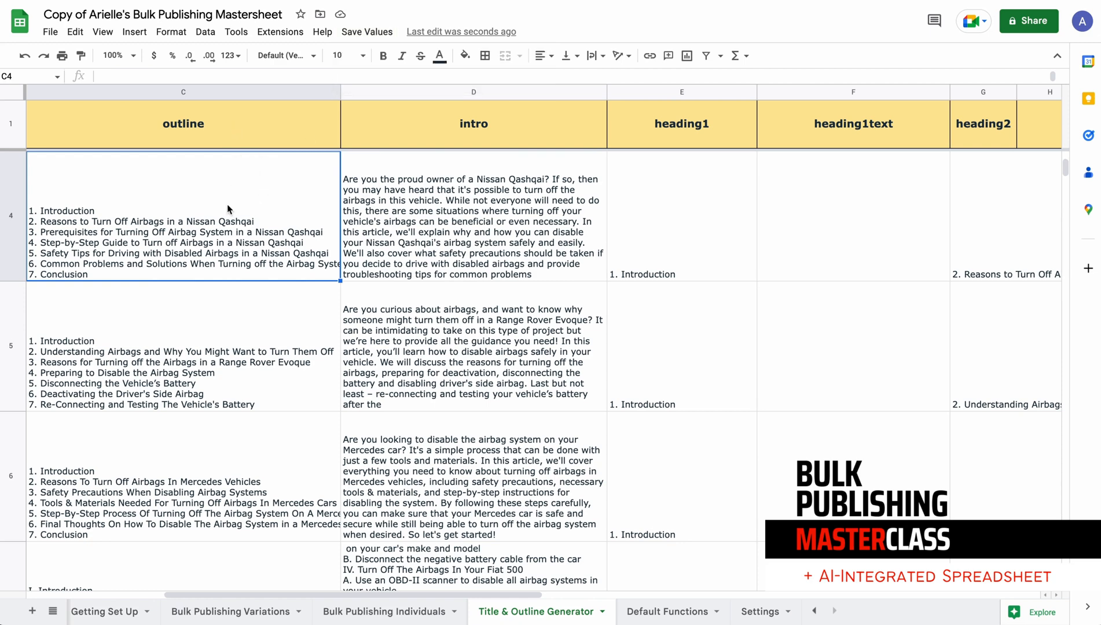
Examine the numbered heading lines inside outline cell C4 for the Nissan Qashqai article
{"action": "scroll", "coordinate": [227, 208], "scroll_direction": "left", "scroll_amount": 5}
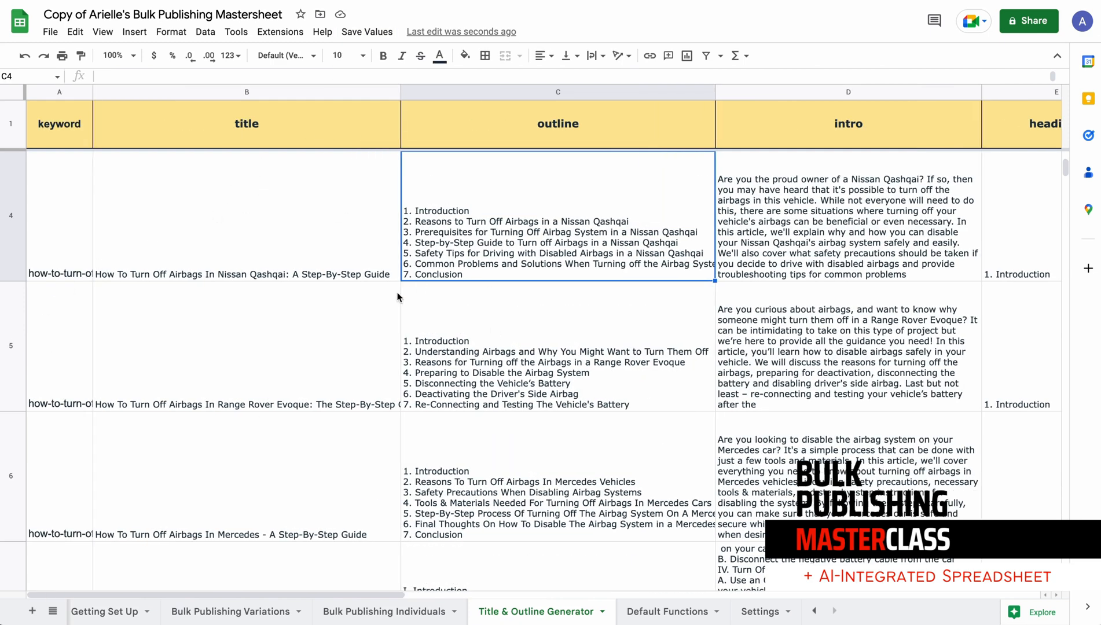
{"action": "double_click", "coordinate": [432, 212]}
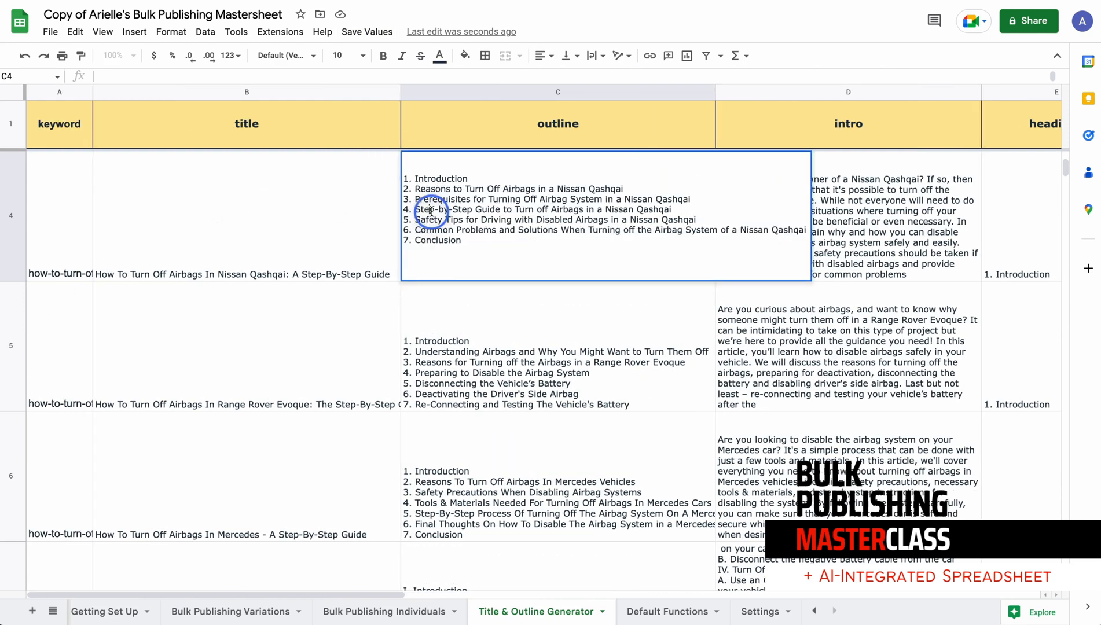
{"action": "left_click", "coordinate": [472, 177]}
{"action": "left_click_drag", "start_coordinate": [471, 177], "coordinate": [405, 176]}
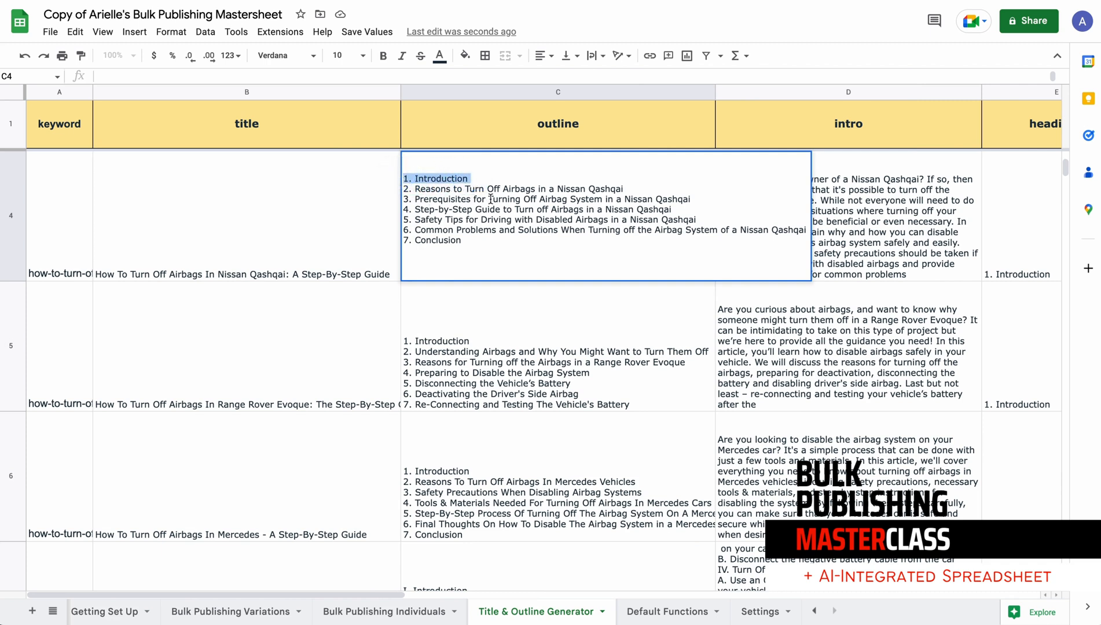
{"action": "left_click", "coordinate": [413, 188]}
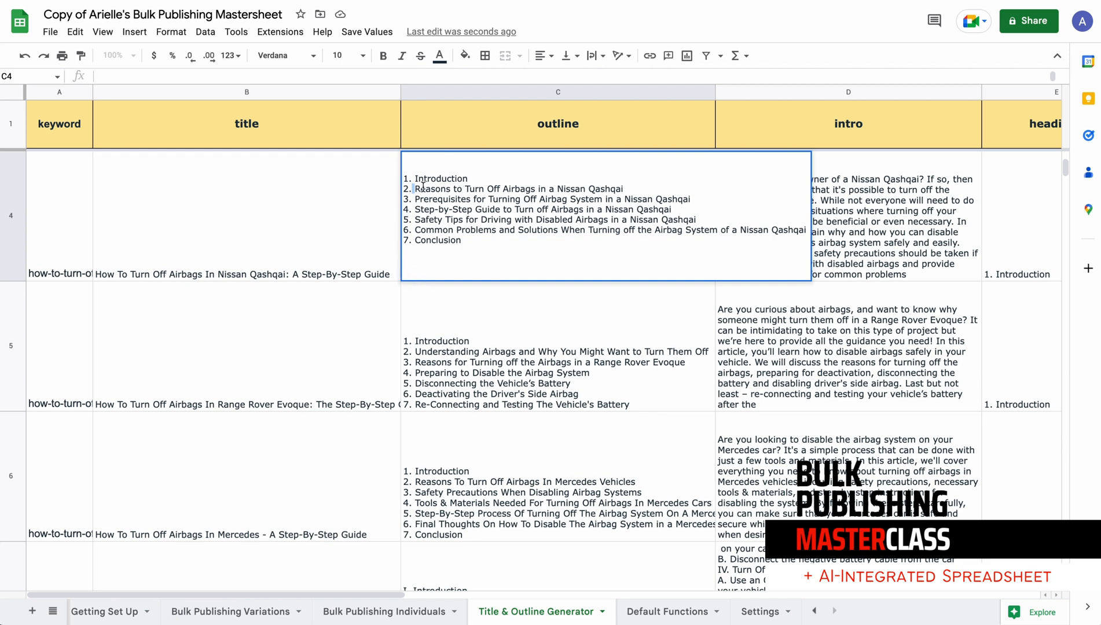
{"action": "left_click_drag", "start_coordinate": [417, 240], "coordinate": [400, 241]}
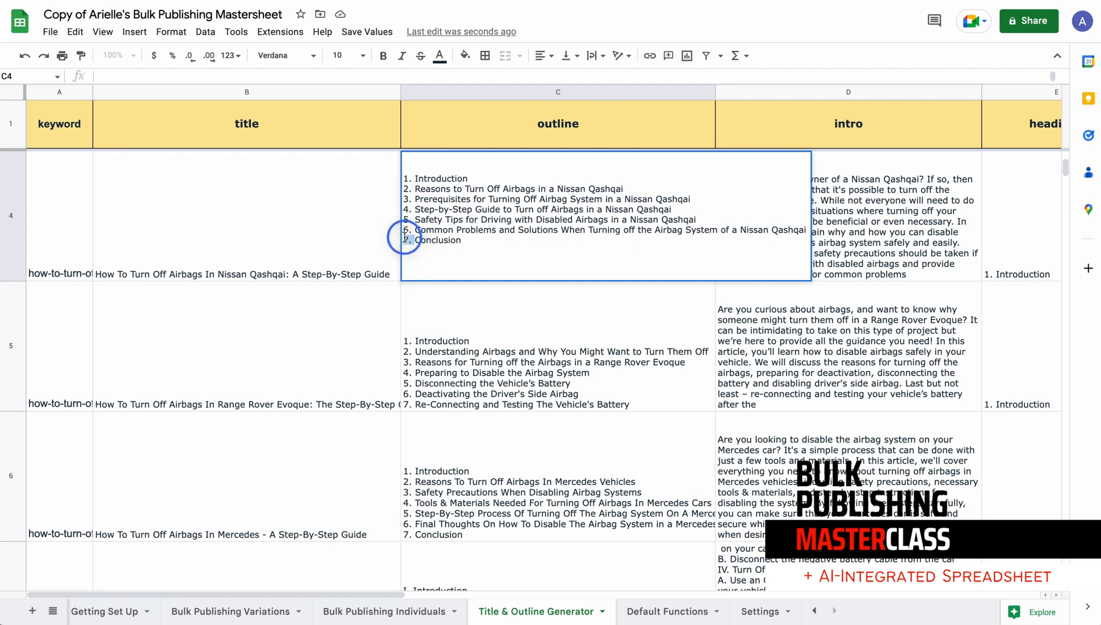
{"action": "left_click_drag", "start_coordinate": [483, 174], "coordinate": [408, 169]}
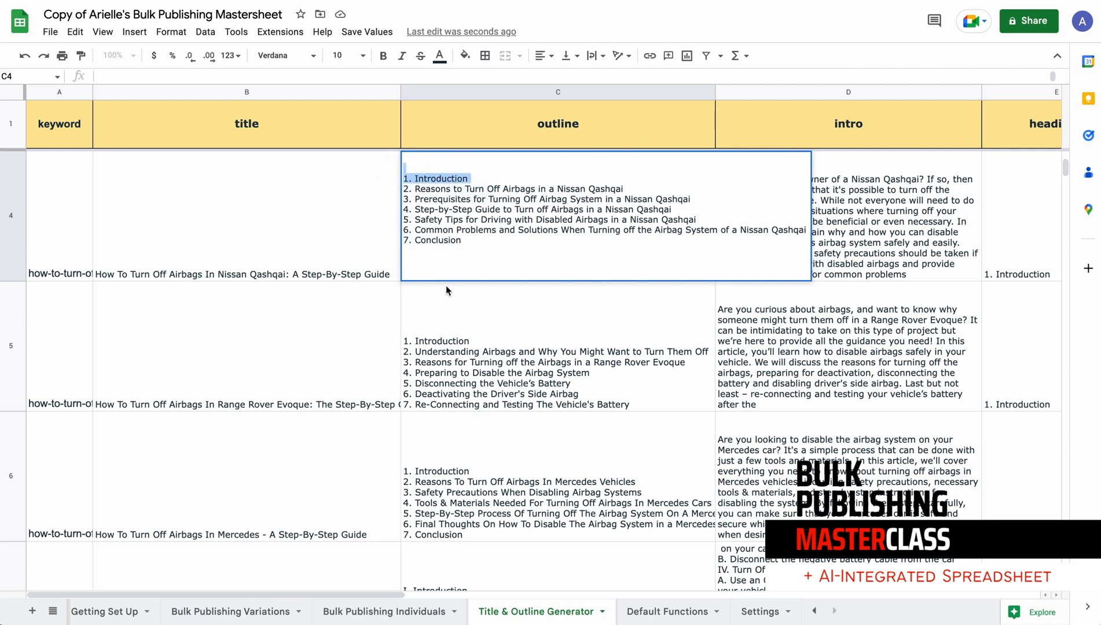
{"action": "left_click", "coordinate": [929, 206]}
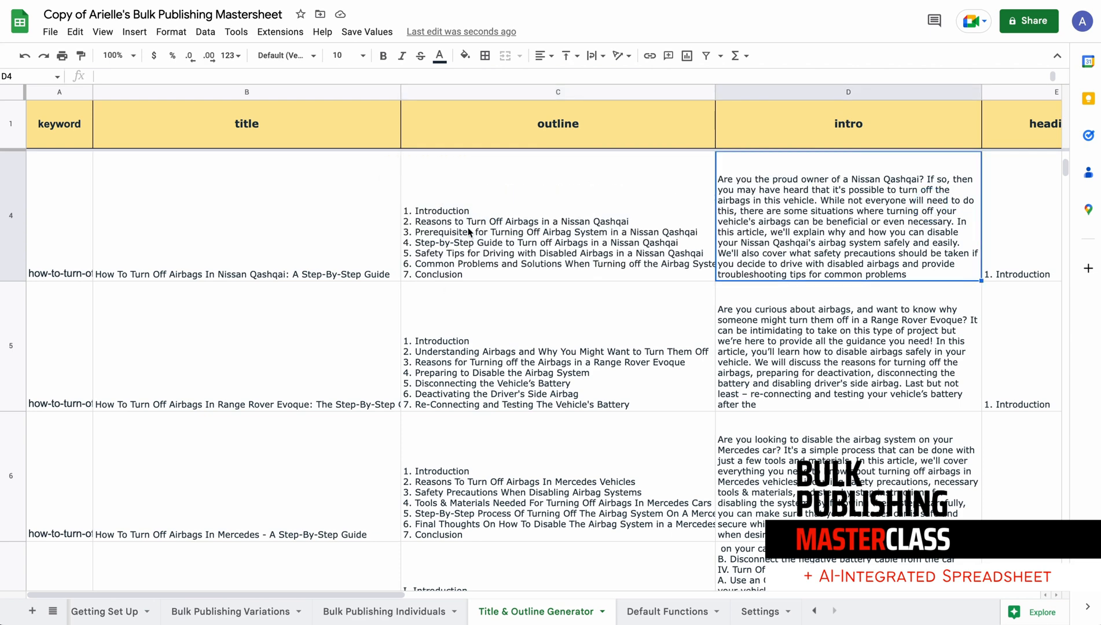
Compare the row 4 outline and intro with the entries in the heading1 to heading7 columns
{"action": "left_click", "coordinate": [419, 226]}
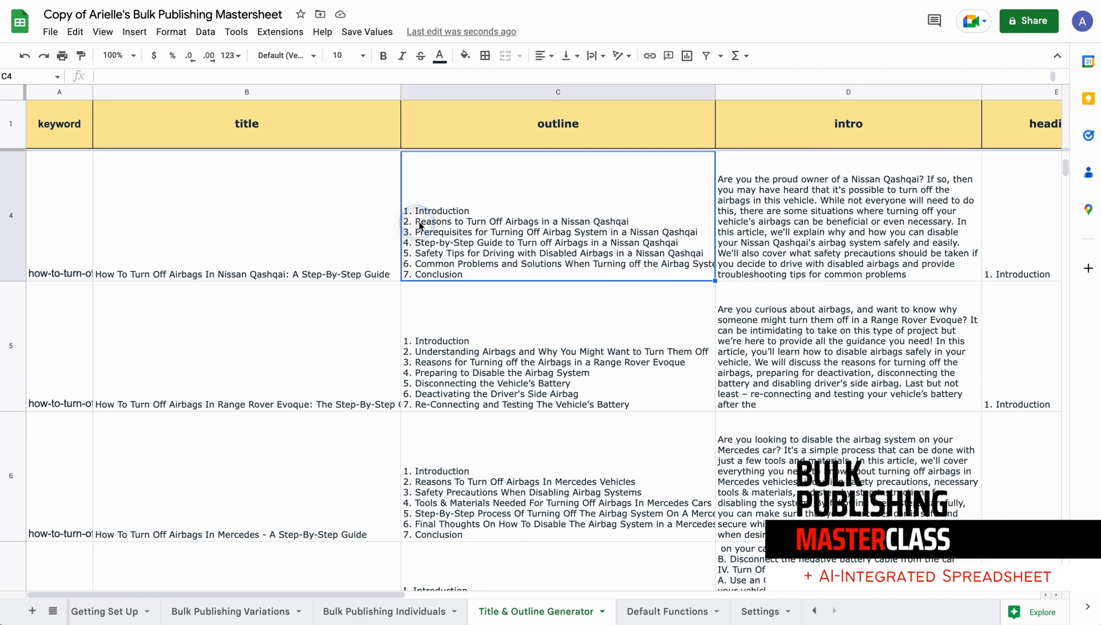
{"action": "left_click", "coordinate": [861, 211]}
{"action": "scroll", "coordinate": [859, 207], "scroll_direction": "right", "scroll_amount": 5}
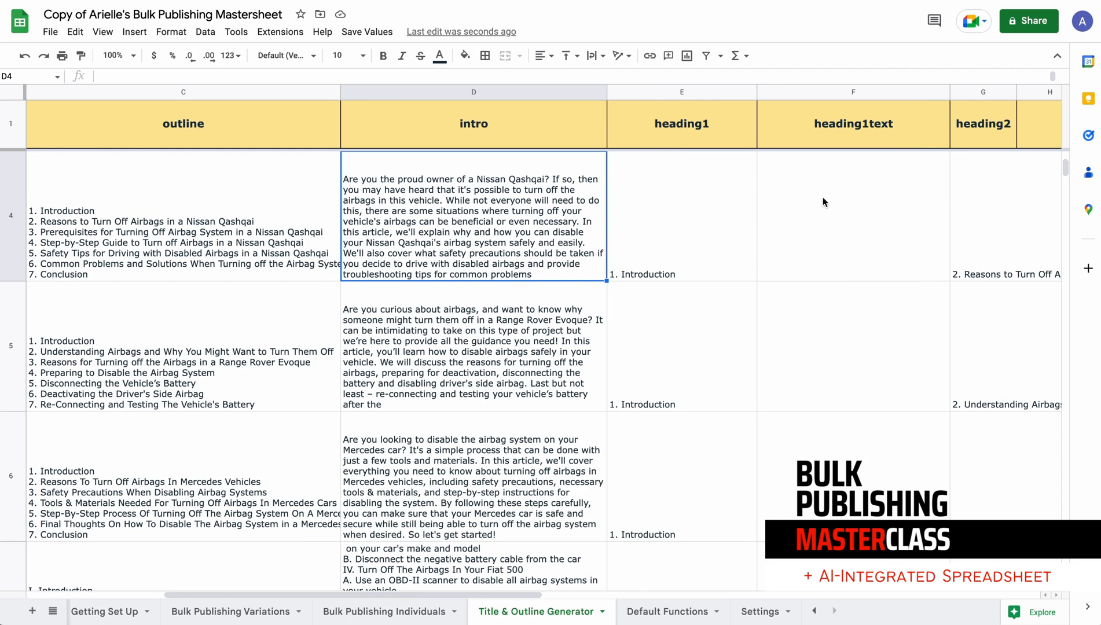
{"action": "scroll", "coordinate": [857, 200], "scroll_direction": "right", "scroll_amount": 3}
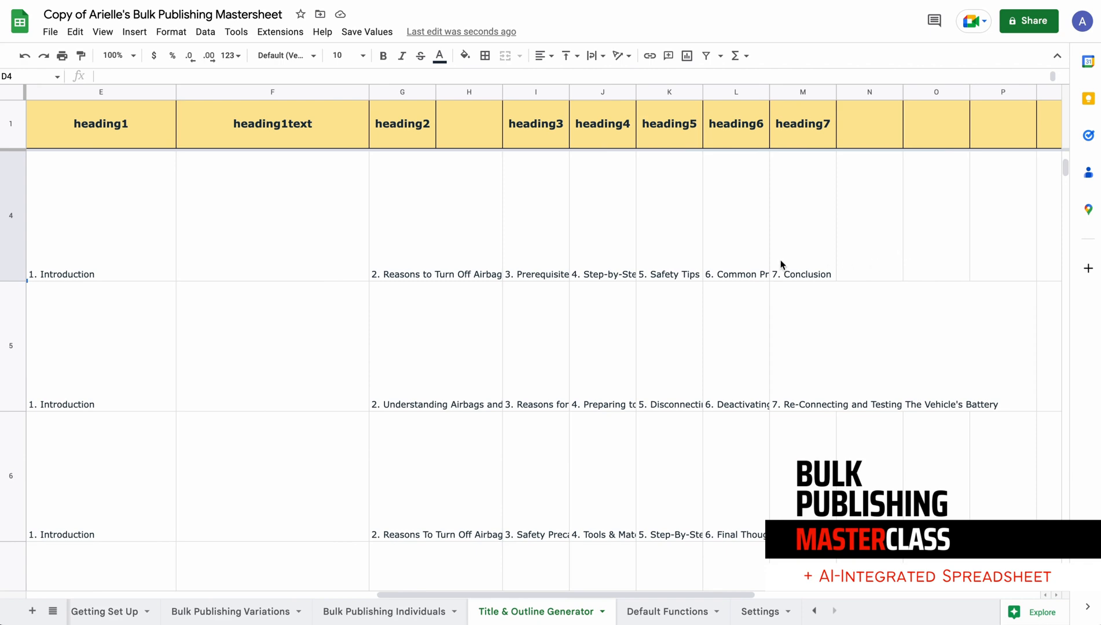
{"action": "scroll", "coordinate": [753, 249], "scroll_direction": "left", "scroll_amount": 2}
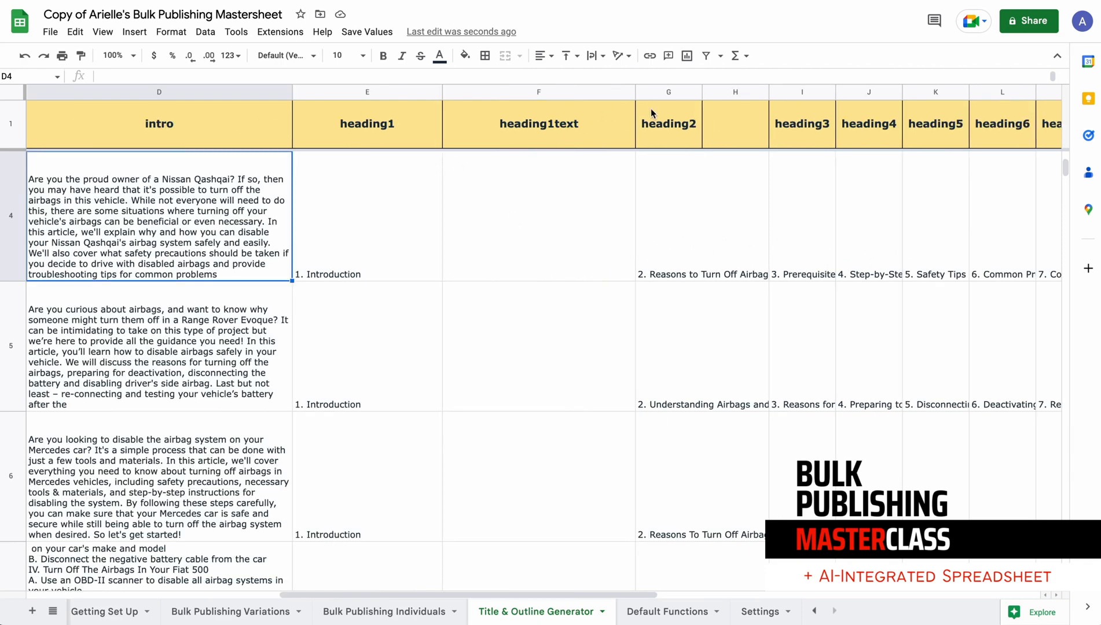
Narrow the heading1text column and copy its header into H1, changing the copy to heading2text
{"action": "left_click_drag", "start_coordinate": [635, 93], "coordinate": [542, 94]}
{"action": "left_click", "coordinate": [578, 90]}
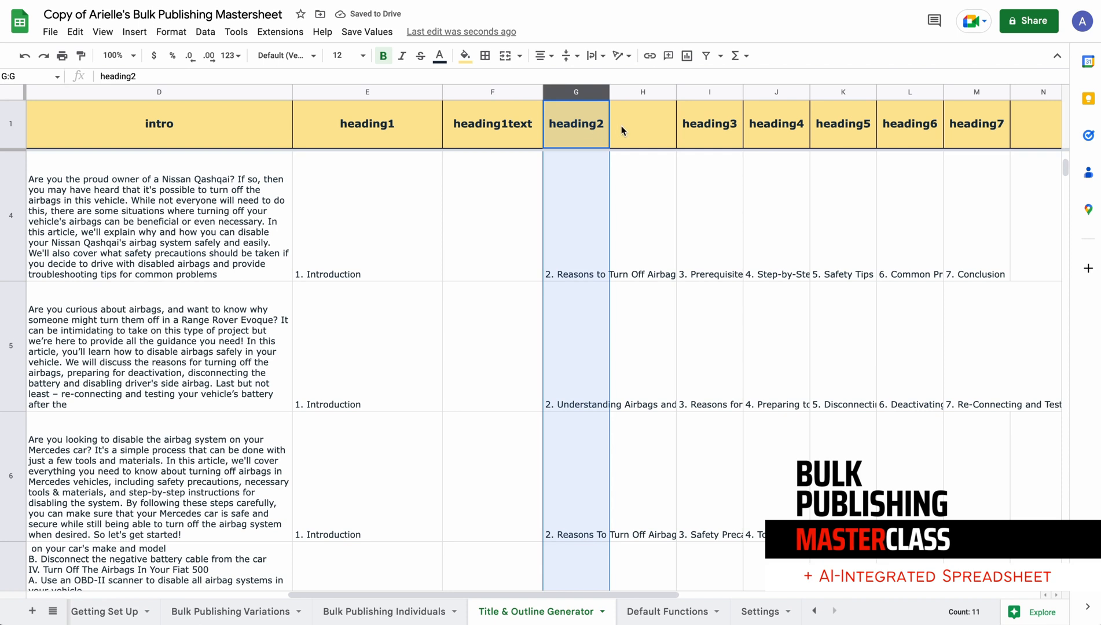
{"action": "left_click", "coordinate": [527, 125]}
{"action": "left_click", "coordinate": [648, 110]}
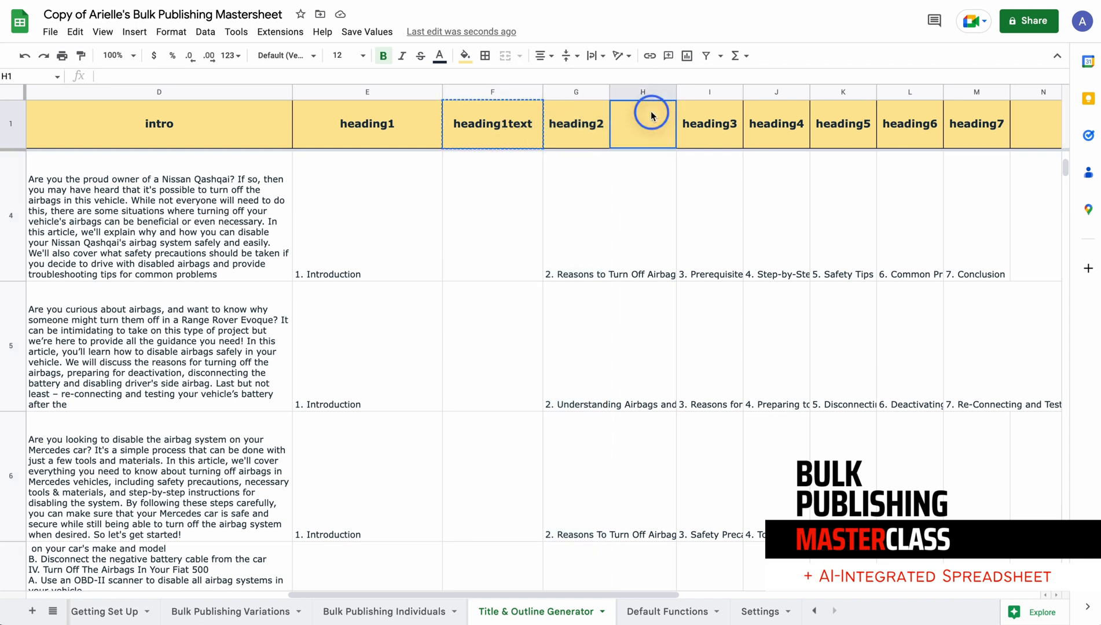
{"action": "type", "text": "heading1text"}
{"action": "double_click", "coordinate": [638, 128]}
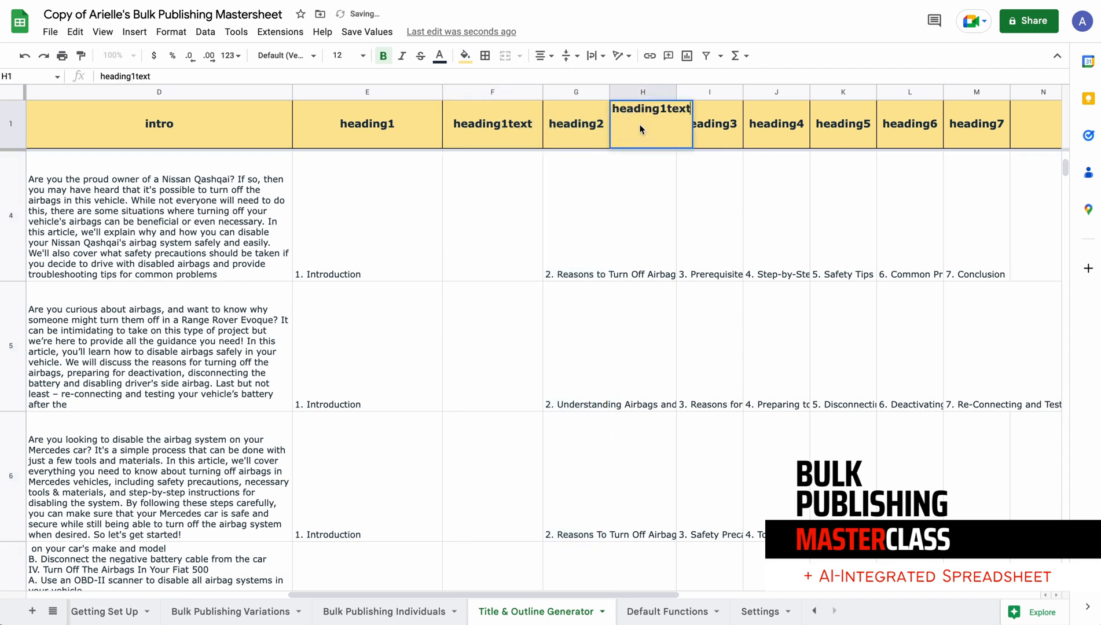
{"action": "left_click", "coordinate": [660, 110]}
{"action": "key", "text": "BackSpace"}
{"action": "type", "text": "2"}
{"action": "left_click", "coordinate": [639, 187]}
Narrow the heading1text column further and widen the heading2 and heading2text columns
{"action": "left_click_drag", "start_coordinate": [541, 88], "coordinate": [483, 89]}
{"action": "left_click_drag", "start_coordinate": [616, 91], "coordinate": [714, 92]}
{"action": "left_click_drag", "start_coordinate": [550, 92], "coordinate": [656, 92]}
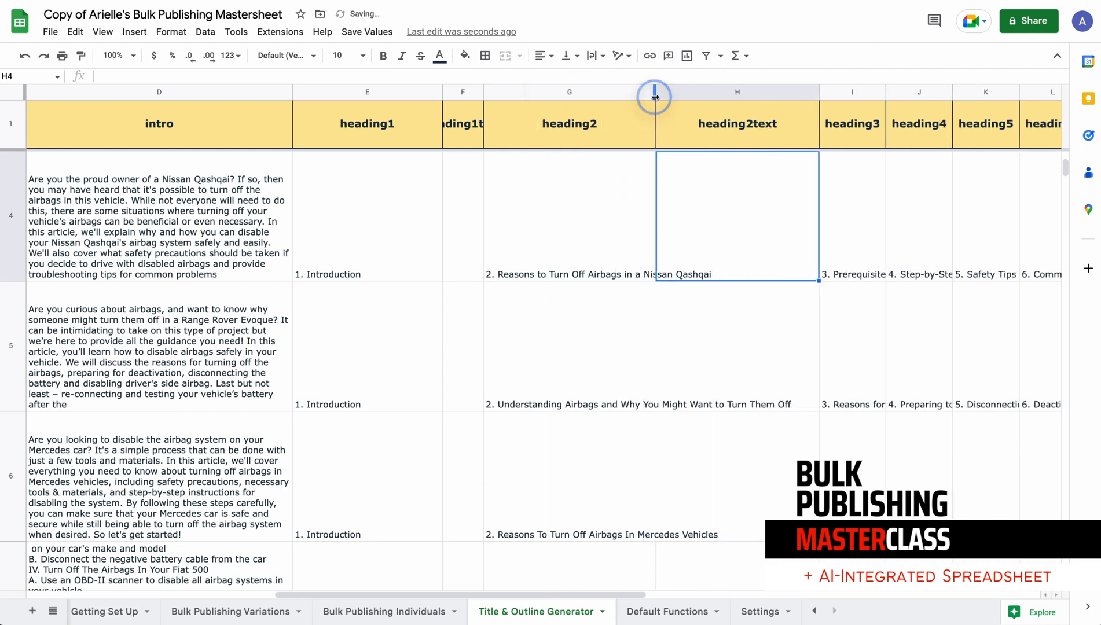
{"action": "left_click_drag", "start_coordinate": [822, 93], "coordinate": [908, 91]}
Enter the formula =getpara(G4) in cell H4 to generate the heading2 paragraph for the Nissan Qashqai article
{"action": "left_click", "coordinate": [537, 219]}
{"action": "double_click", "coordinate": [770, 205]}
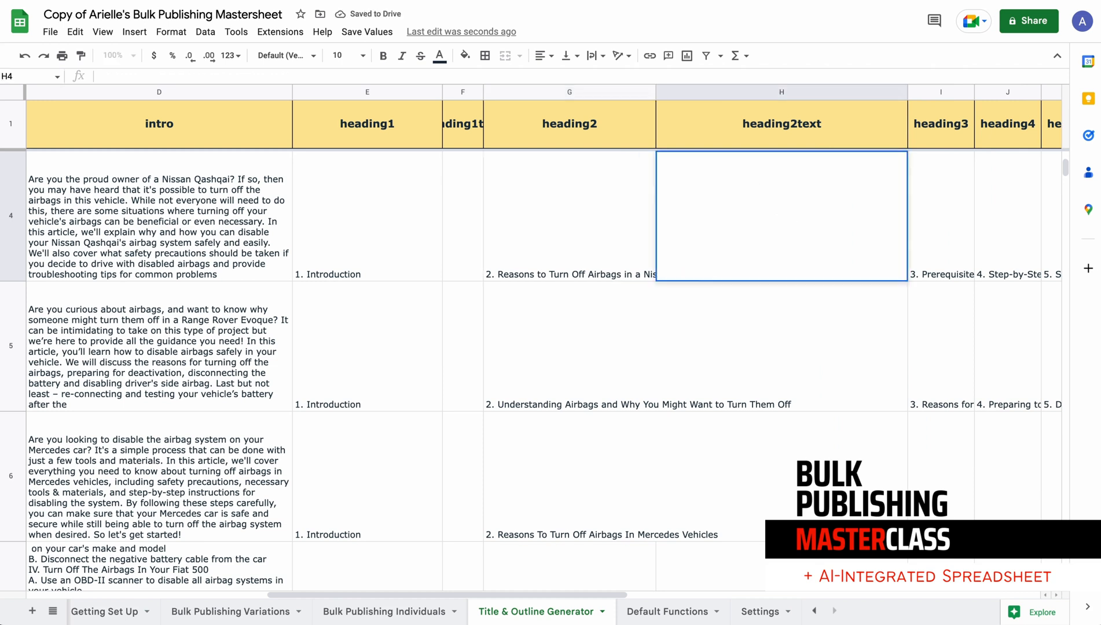
{"action": "type", "text": "=getpara"}
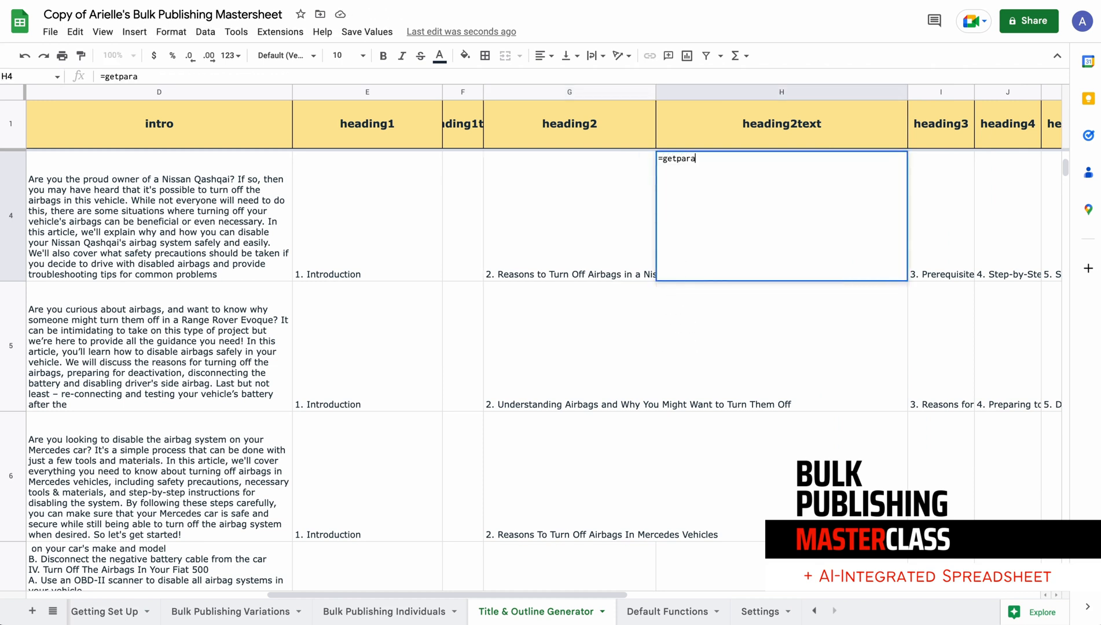
{"action": "type", "text": "("}
{"action": "left_click", "coordinate": [595, 222]}
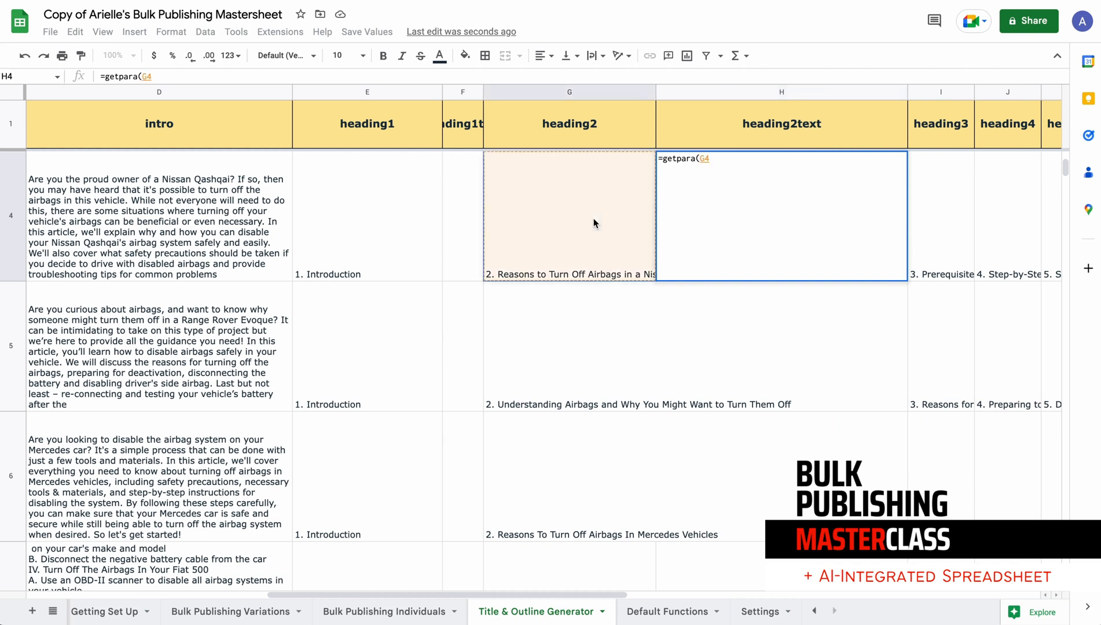
{"action": "type", "text": ")"}
{"action": "key", "text": "Return"}
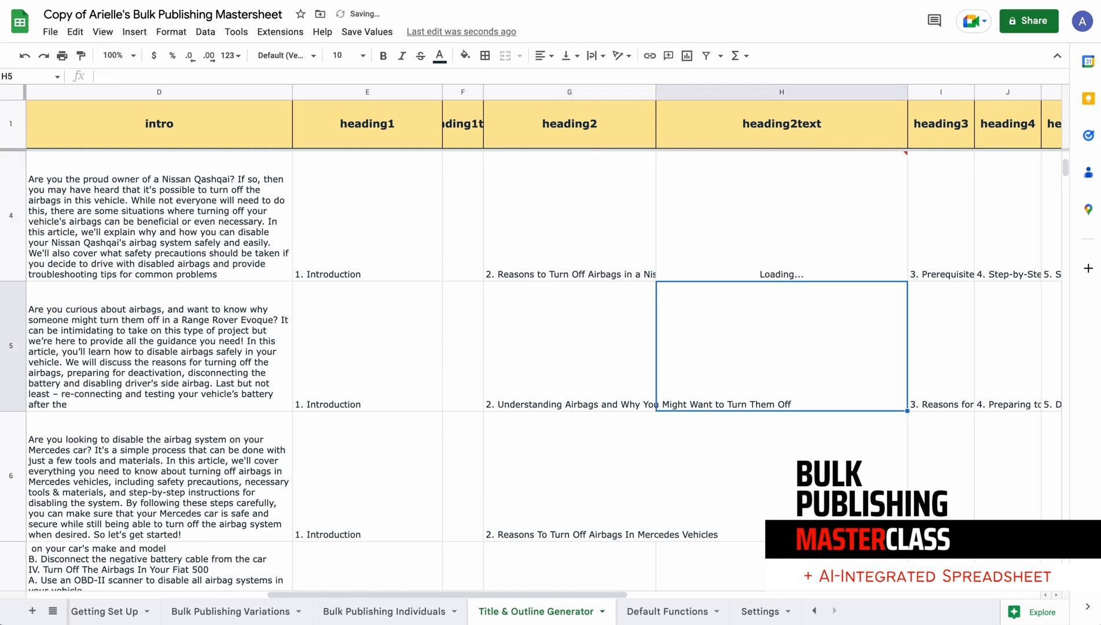
Widen the heading2 column and save the GPT formulas as text, including the paragraph formula in cell H4
{"action": "left_click", "coordinate": [656, 89]}
{"action": "left_click_drag", "start_coordinate": [656, 89], "coordinate": [714, 90]}
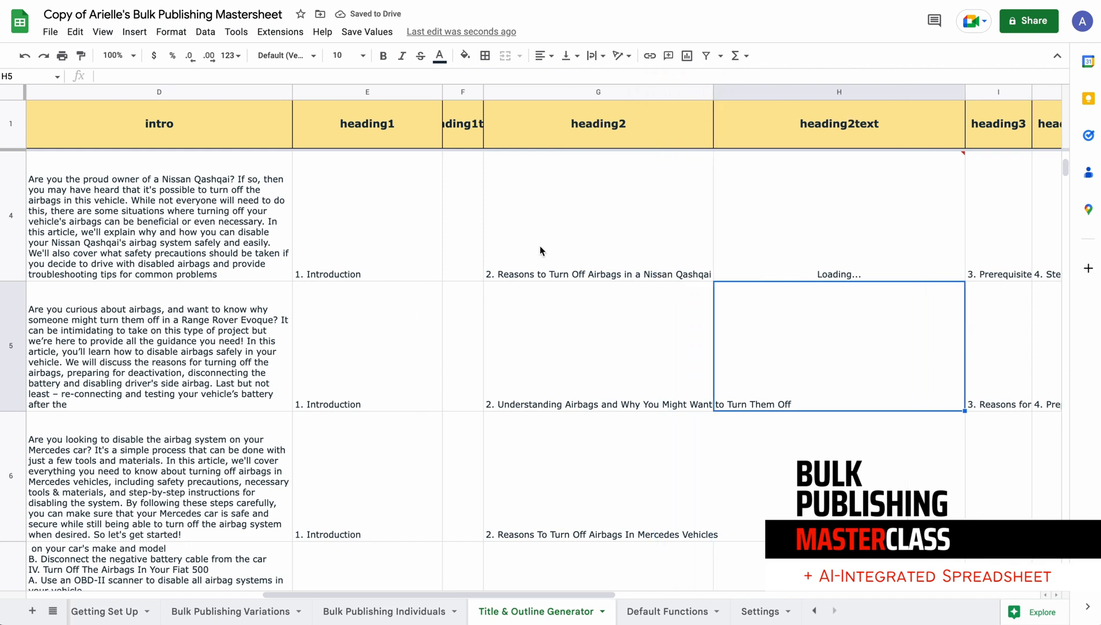
{"action": "left_click", "coordinate": [790, 240]}
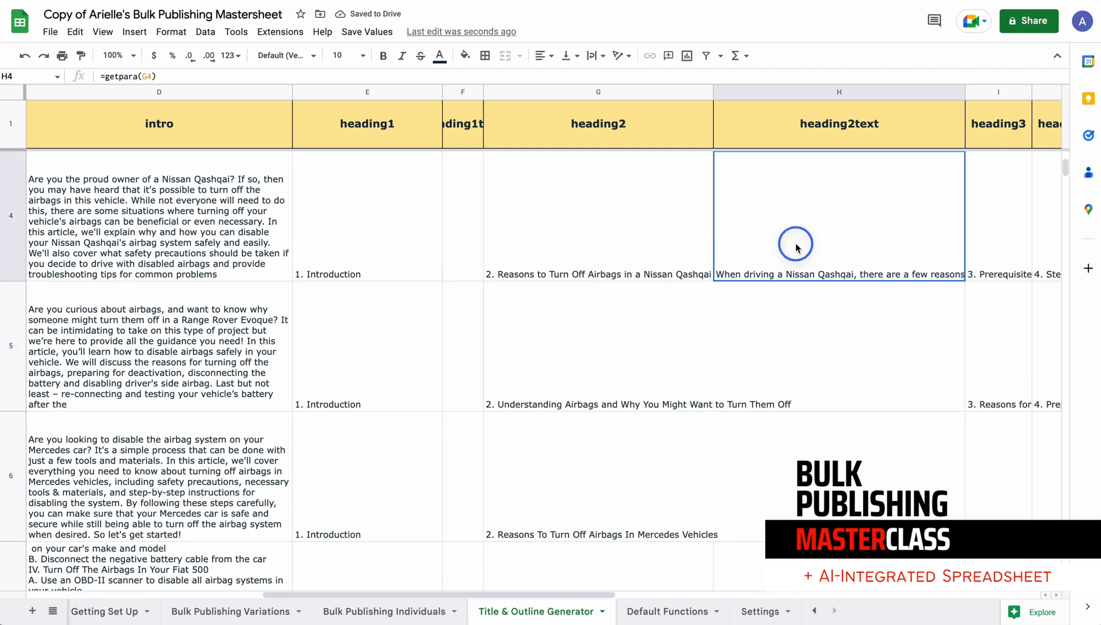
{"action": "left_click", "coordinate": [362, 32]}
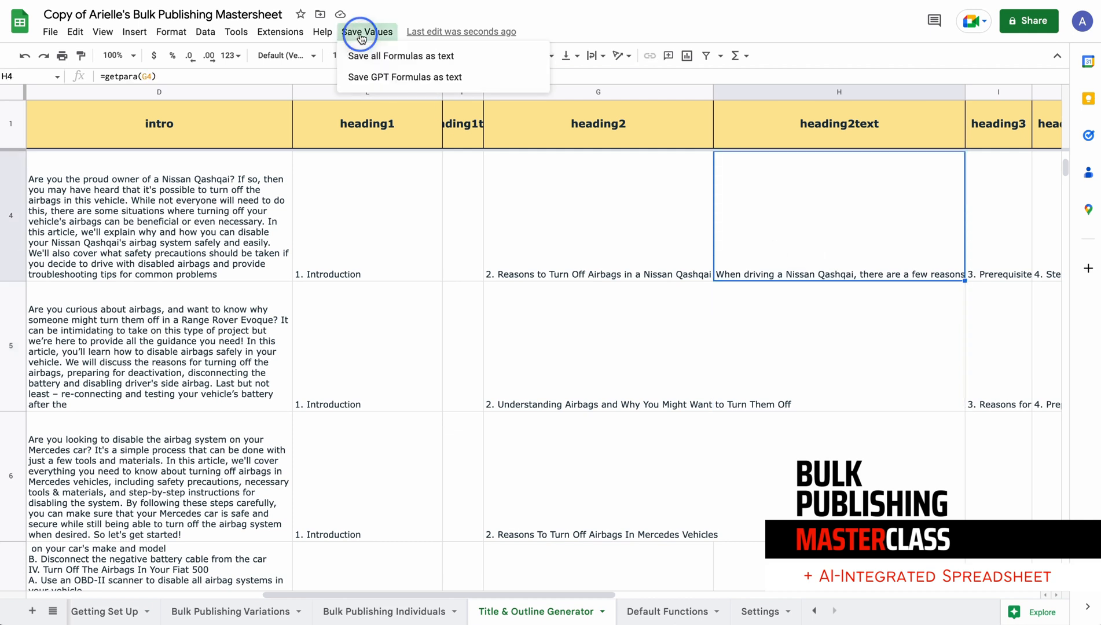
{"action": "left_click", "coordinate": [393, 82]}
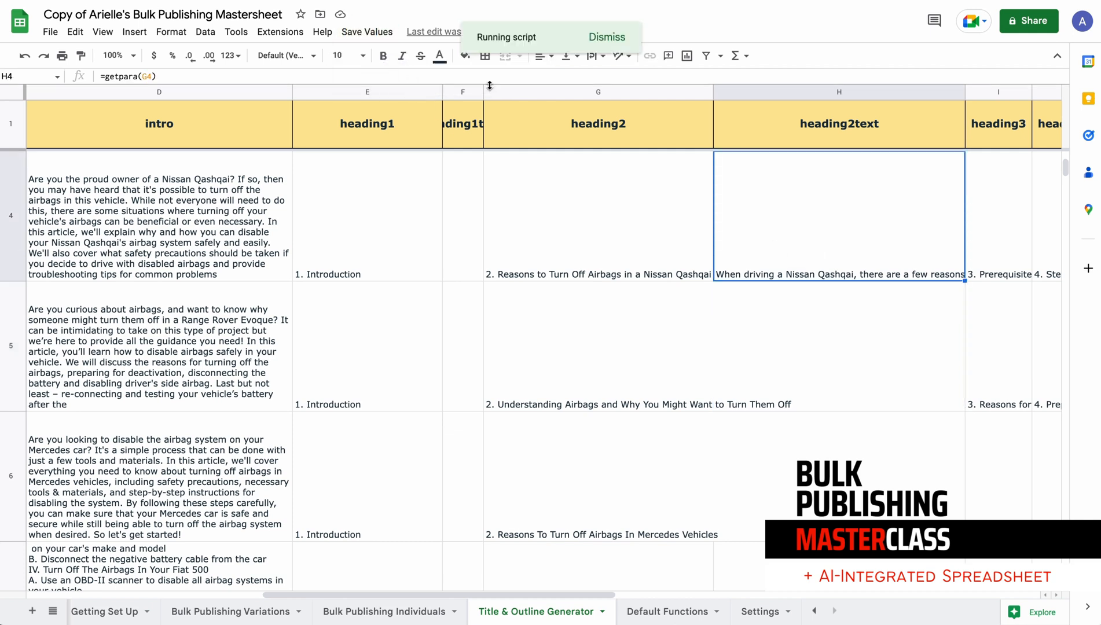
{"action": "left_click", "coordinate": [771, 190]}
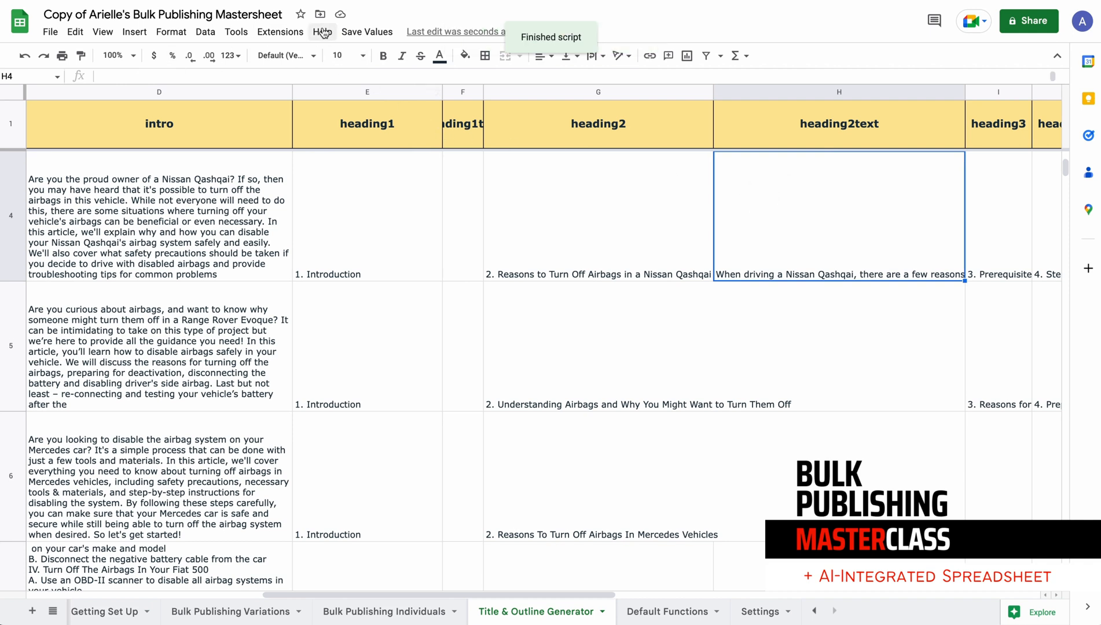
Align the content of cell H4 to the top and open the cell to read its full paragraph
{"action": "left_click", "coordinate": [572, 58]}
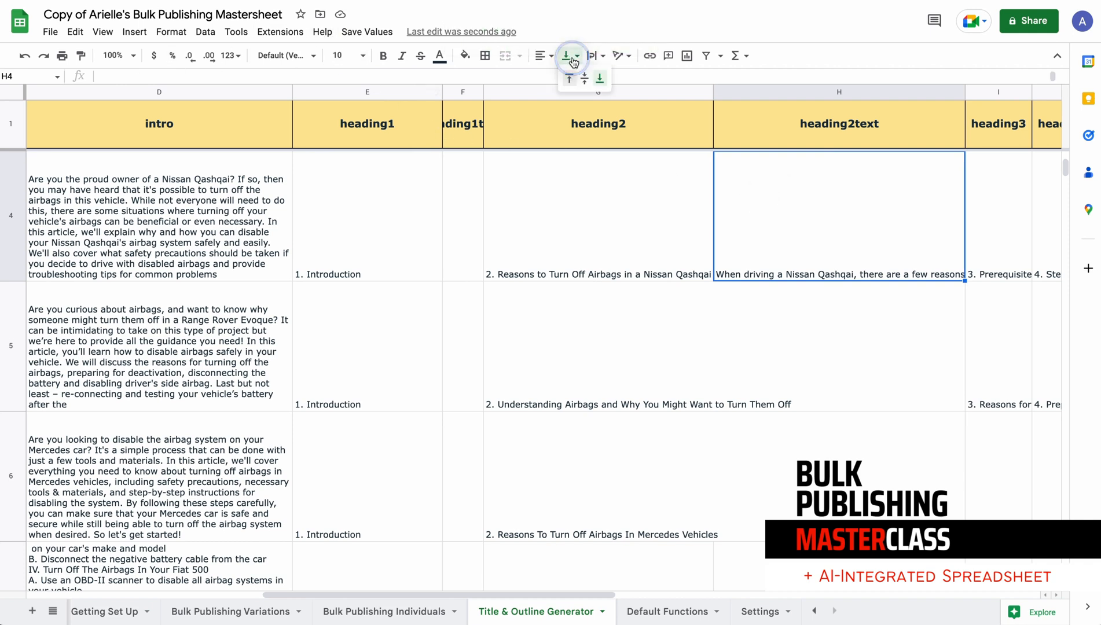
{"action": "left_click", "coordinate": [569, 79]}
{"action": "double_click", "coordinate": [815, 193]}
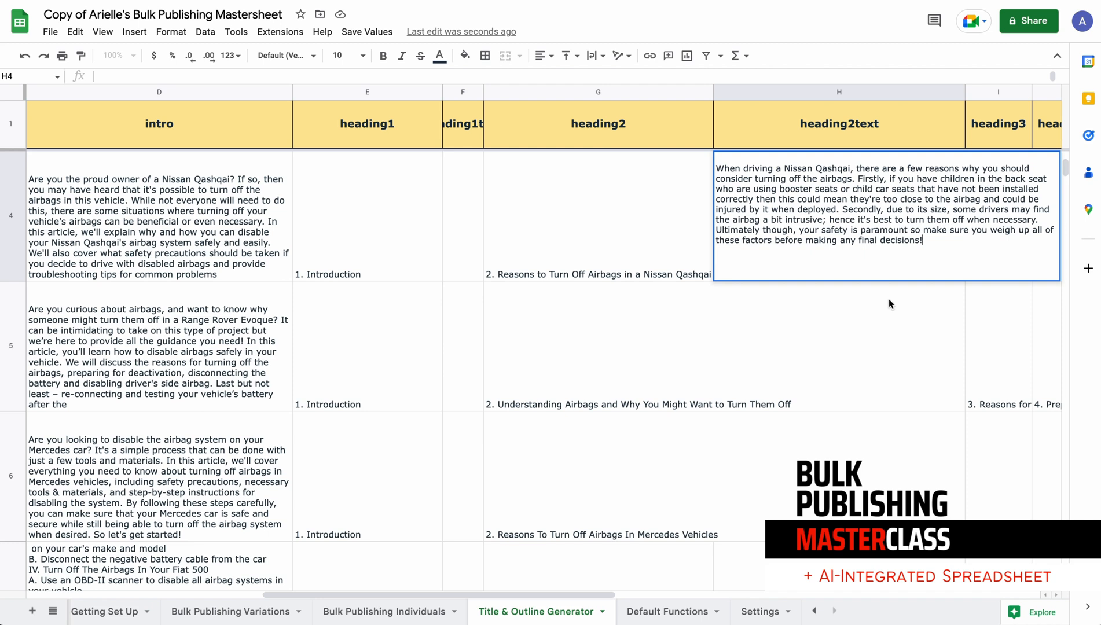
{"action": "key", "text": "Return"}
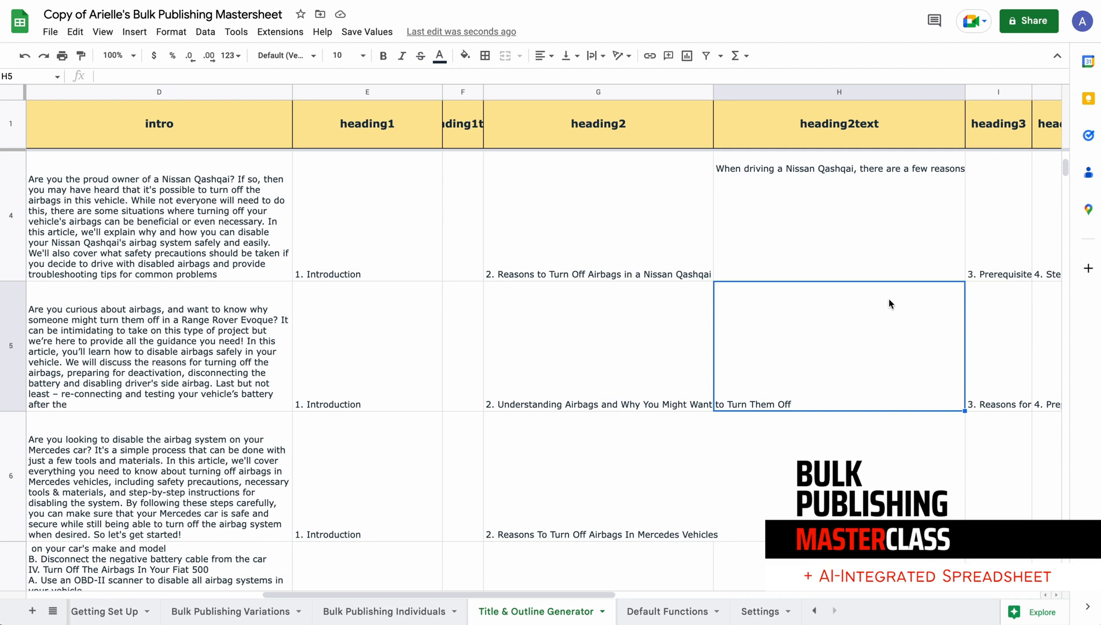
Enter the formula =getpara(G5) in cell H5 to generate the heading2 paragraph for the Range Rover Evoque article
{"action": "scroll", "coordinate": [890, 300], "scroll_direction": "left", "scroll_amount": 10}
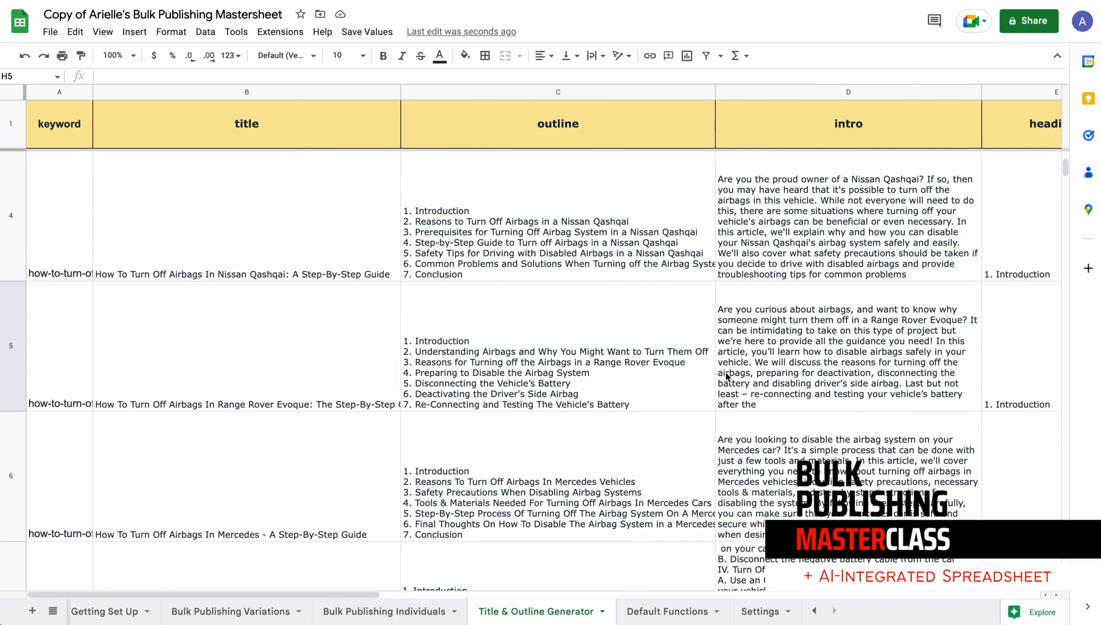
{"action": "scroll", "coordinate": [726, 377], "scroll_direction": "right", "scroll_amount": 10}
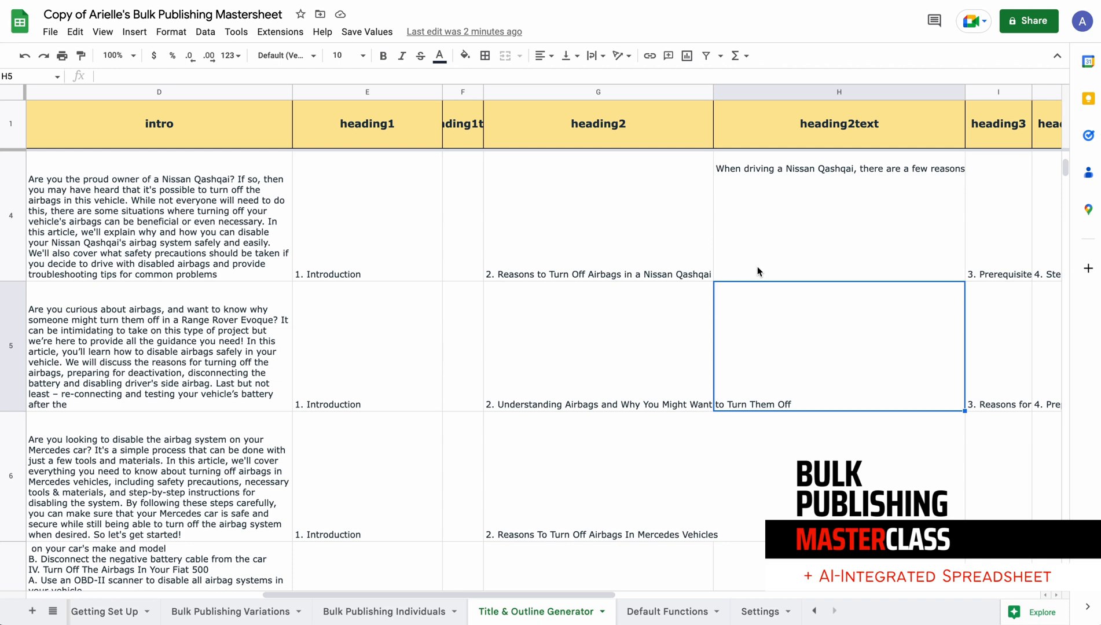
{"action": "scroll", "coordinate": [757, 269], "scroll_direction": "right", "scroll_amount": 6}
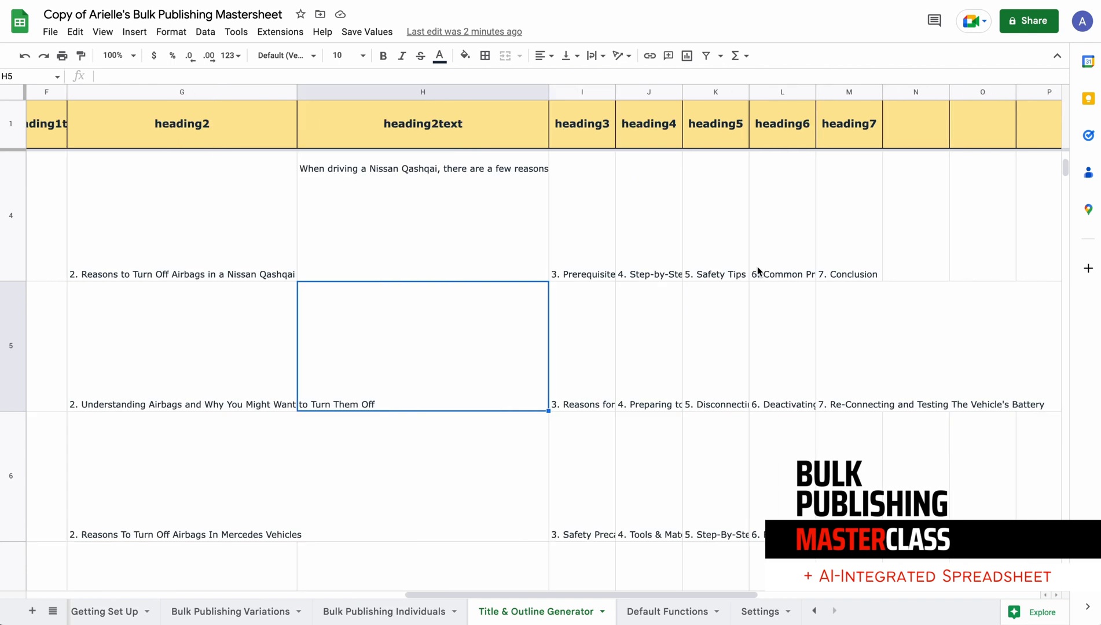
{"action": "left_click", "coordinate": [394, 177]}
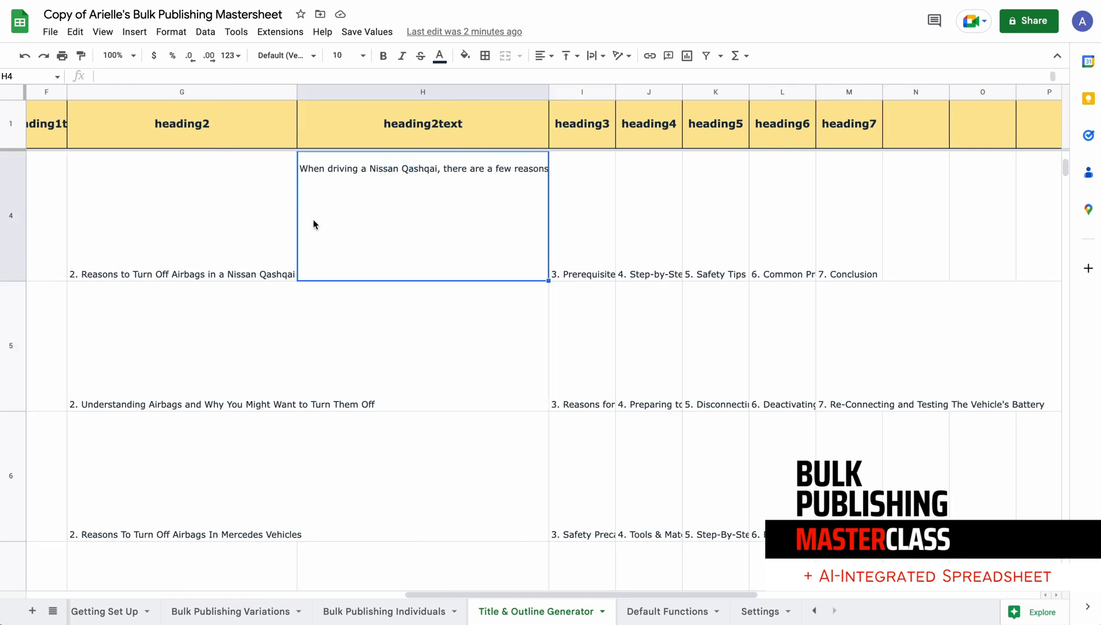
{"action": "left_click", "coordinate": [272, 229]}
{"action": "left_click", "coordinate": [253, 337]}
{"action": "left_click", "coordinate": [411, 342]}
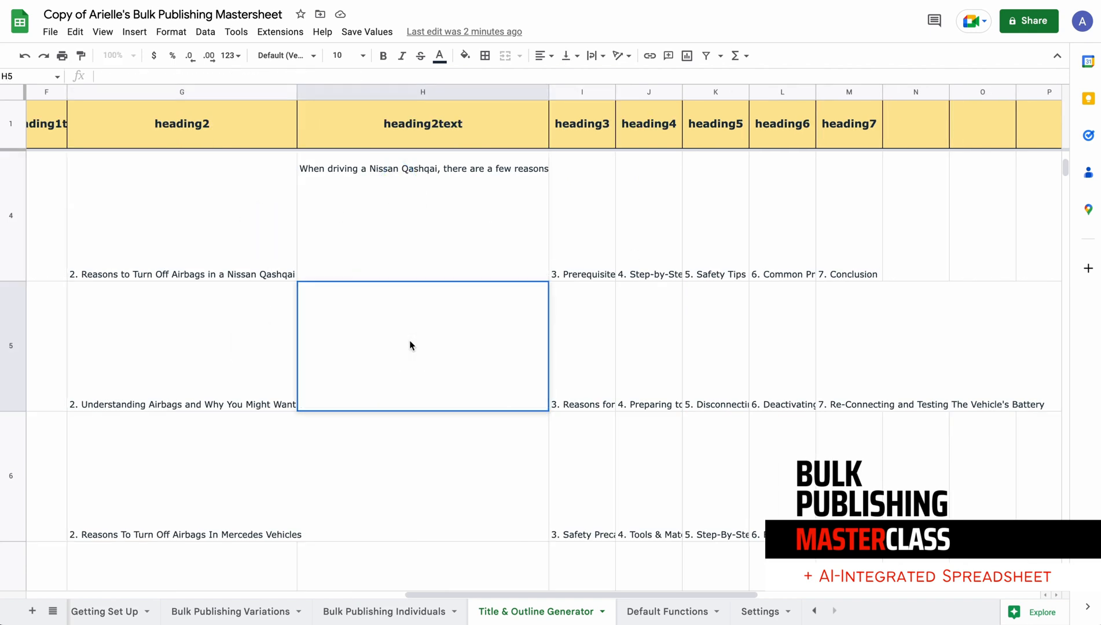
{"action": "key", "text": "Return"}
{"action": "type", "text": "=getp"}
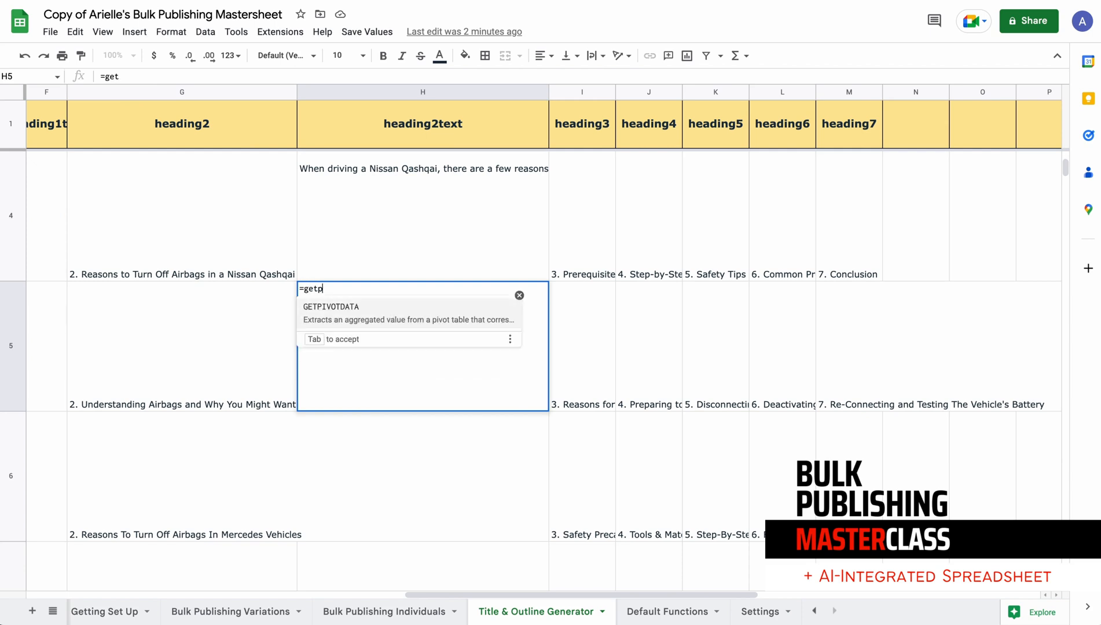
{"action": "type", "text": "ara("}
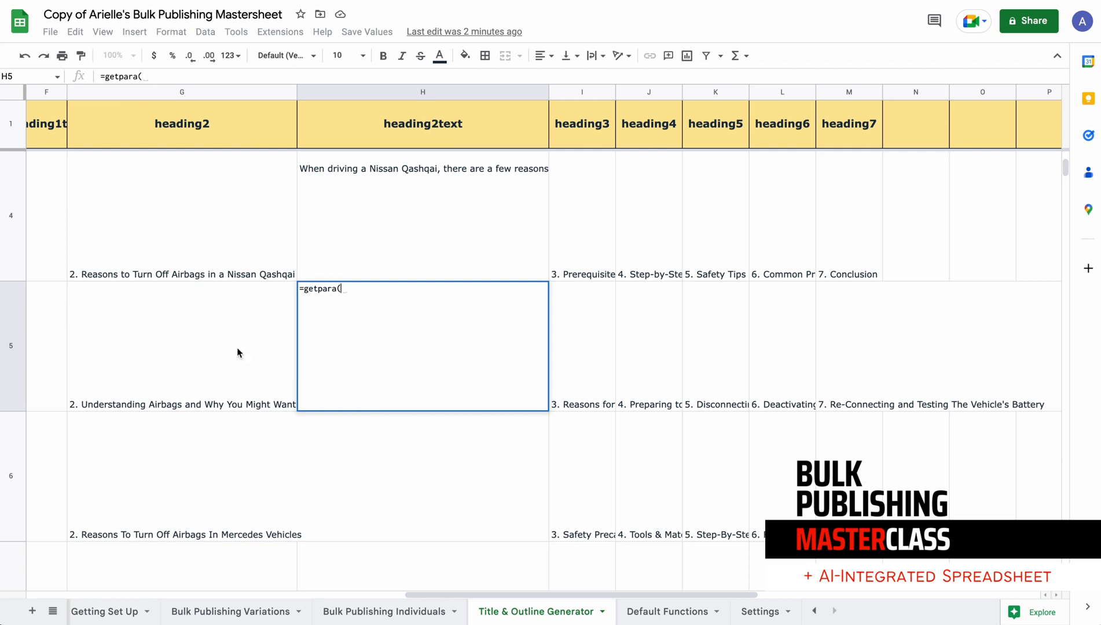
{"action": "left_click", "coordinate": [193, 331]}
{"action": "type", "text": ")"}
{"action": "key", "text": "Return"}
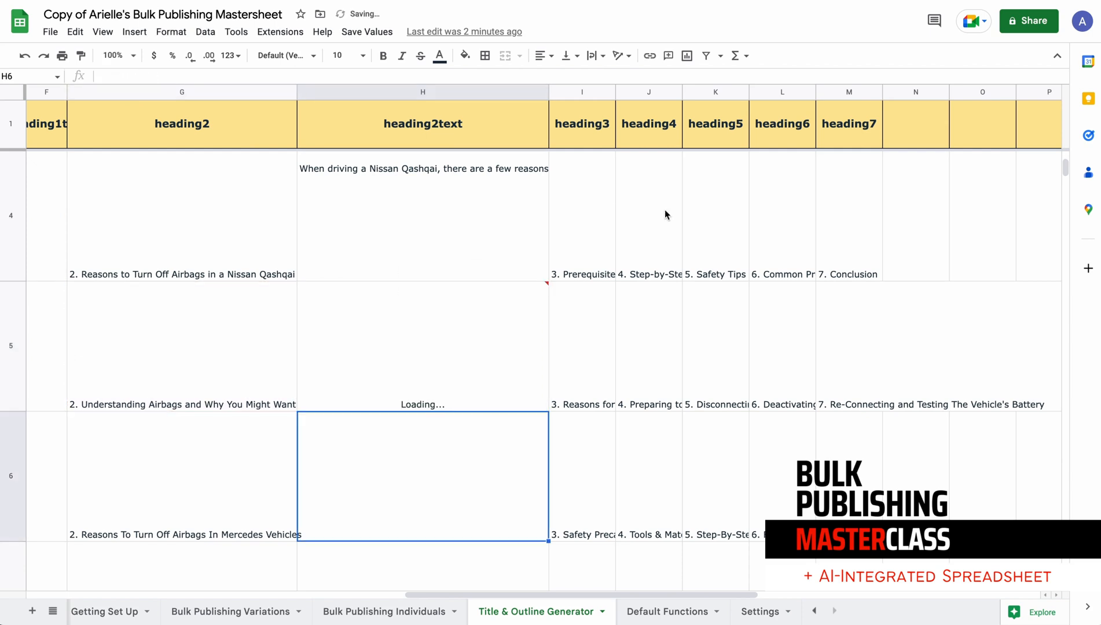
Fill the getpara formula from cell H5 down the heading2text column to row 51
{"action": "left_click", "coordinate": [544, 386]}
{"action": "left_click_drag", "start_coordinate": [548, 411], "coordinate": [524, 604]}
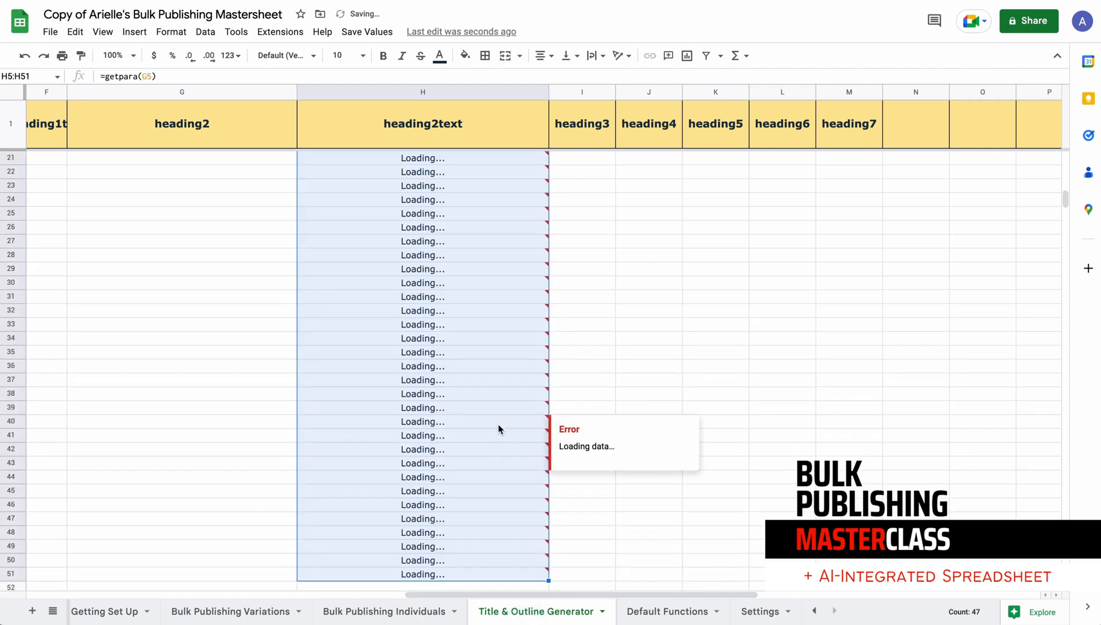
{"action": "scroll", "coordinate": [498, 424], "scroll_direction": "up", "scroll_amount": 10}
{"action": "scroll", "coordinate": [498, 429], "scroll_direction": "down", "scroll_amount": 10}
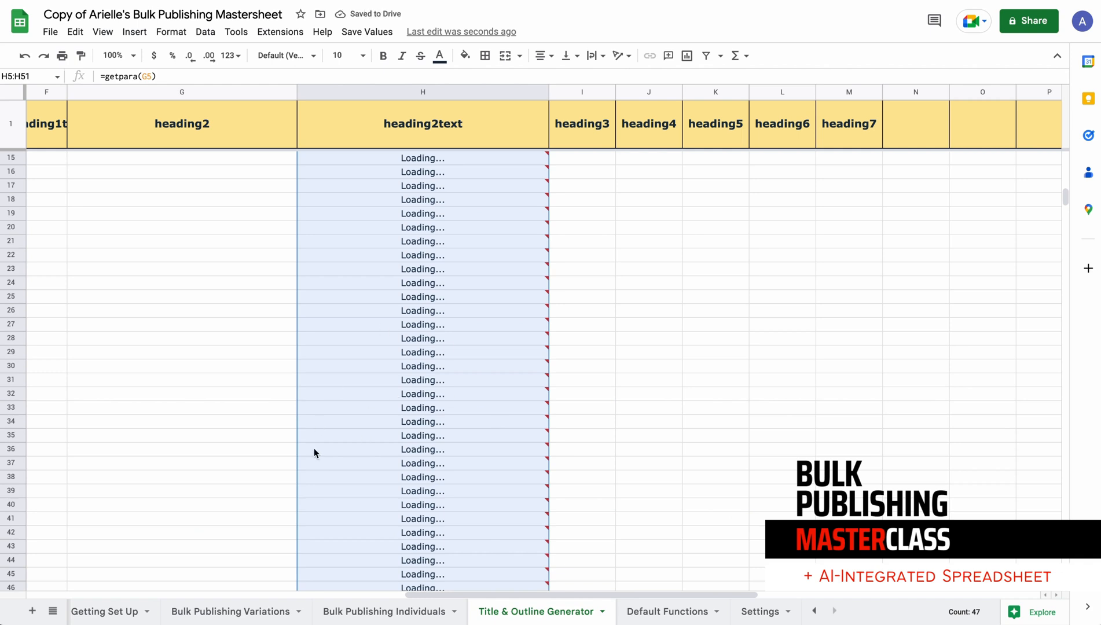
Review the generated paragraphs in the heading2text column down to row 11 and inspect cell H9
{"action": "left_click", "coordinate": [227, 408]}
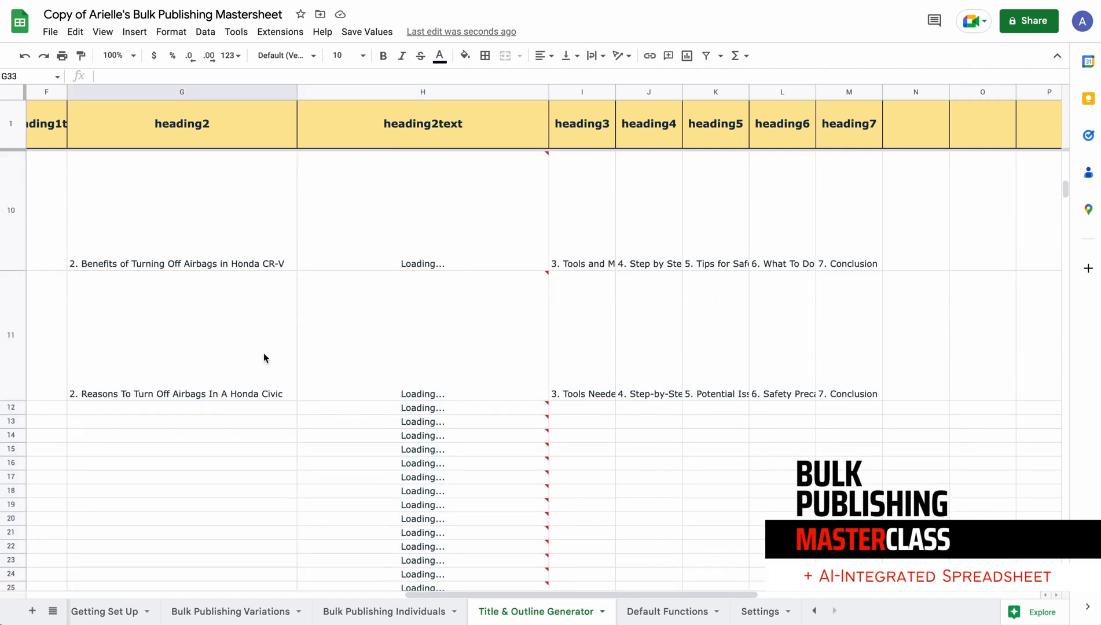
{"action": "scroll", "coordinate": [403, 291], "scroll_direction": "up", "scroll_amount": 5}
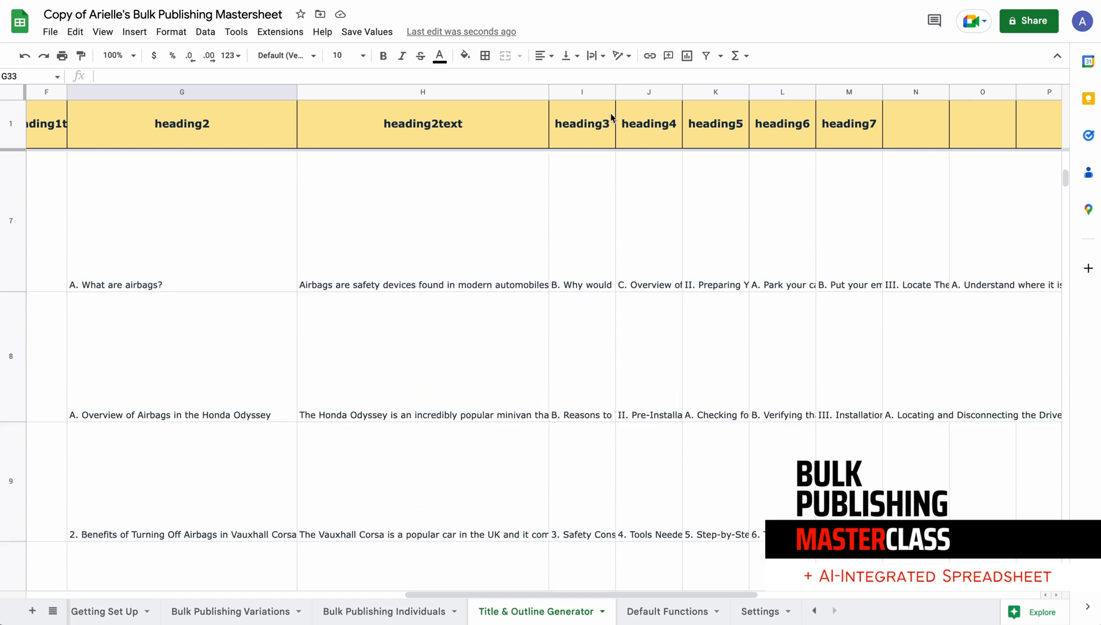
{"action": "scroll", "coordinate": [422, 305], "scroll_direction": "down", "scroll_amount": 5}
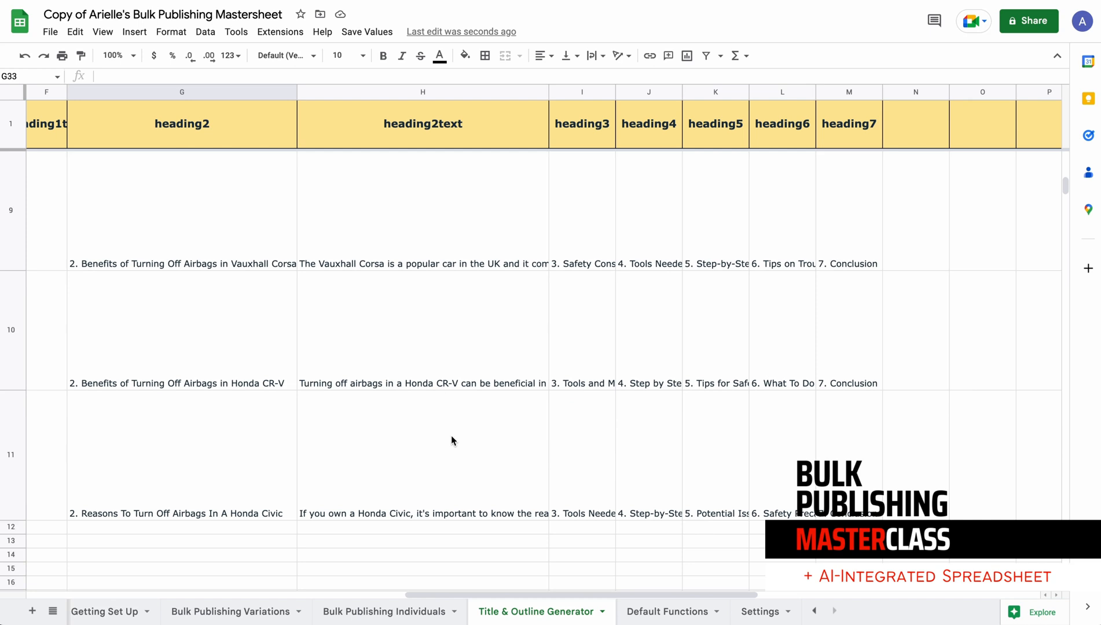
{"action": "scroll", "coordinate": [451, 436], "scroll_direction": "up", "scroll_amount": 2}
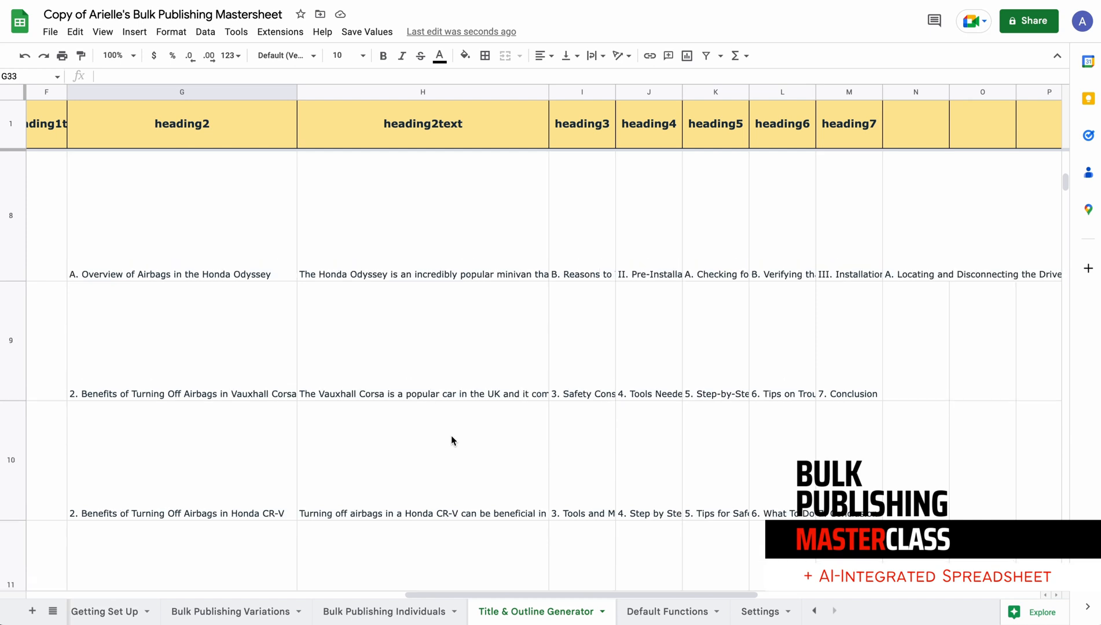
{"action": "left_click", "coordinate": [443, 288]}
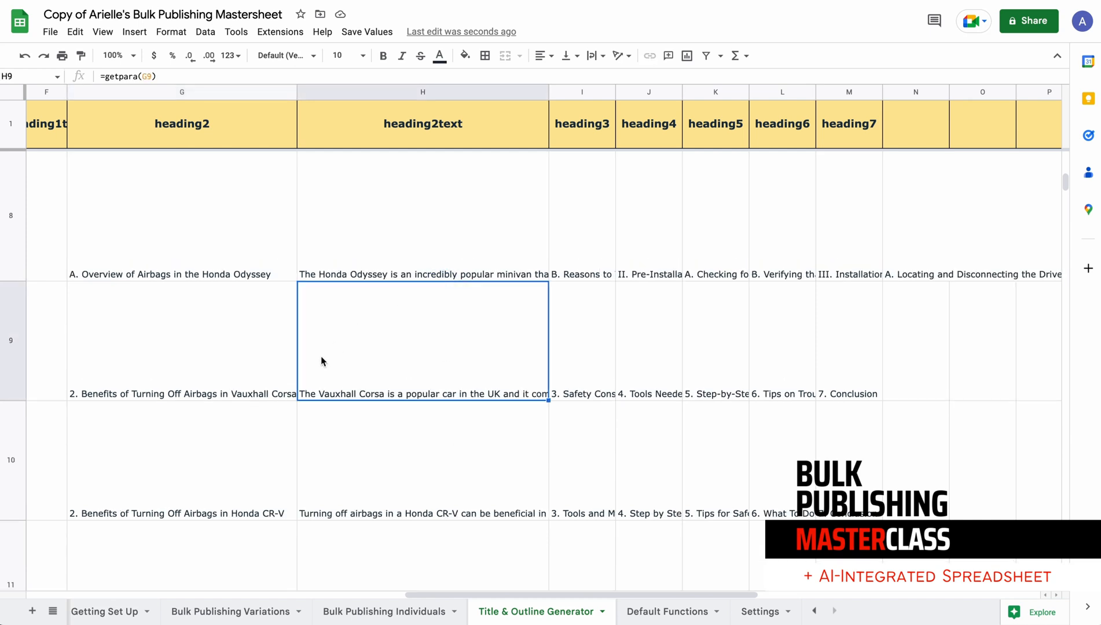